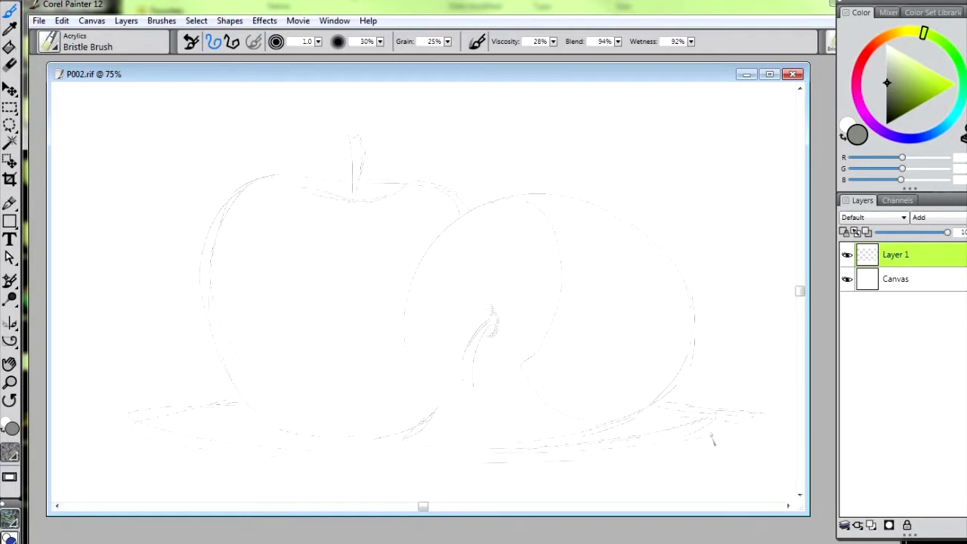
# Add a new layer beneath the sketch and cover it with a very dark brown background
pyautogui.hotkey('ctrl', 'shift', 'n')
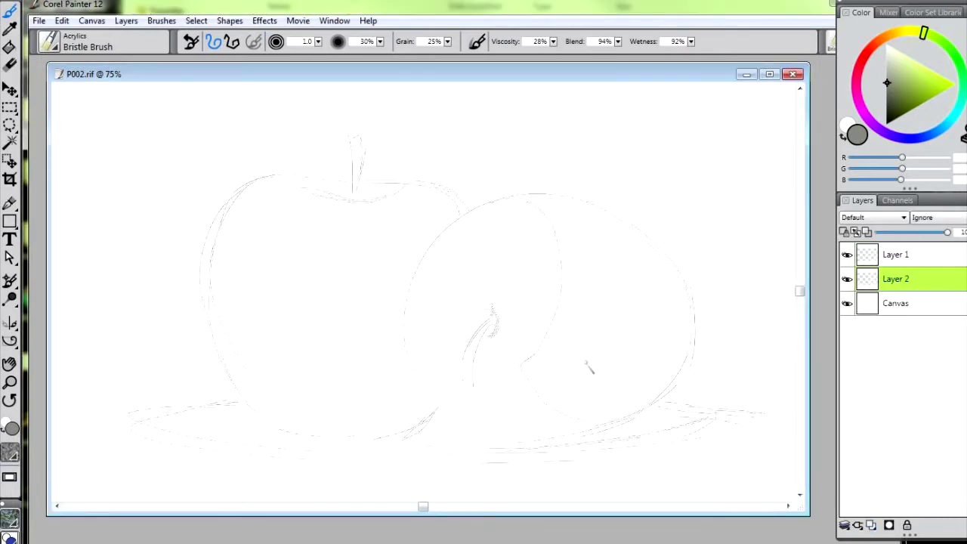
pyautogui.click(880, 37)
pyautogui.click(918, 92)
pyautogui.moveTo(912, 108); pyautogui.dragTo(894, 118)
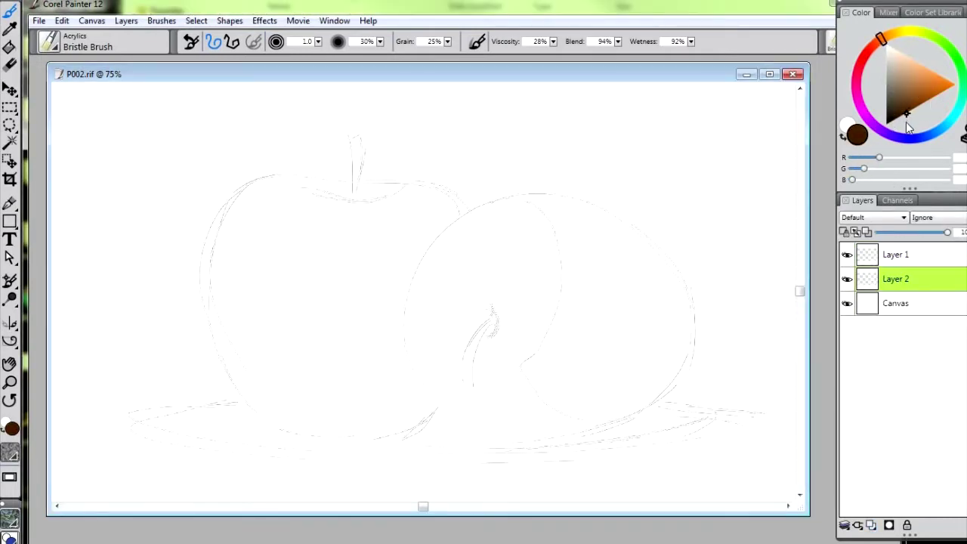
pyautogui.moveTo(717, 413)
pyautogui.mouseDown()
pyautogui.moveTo(756, 428)
pyautogui.moveTo(556, 473)
pyautogui.moveTo(619, 480)
pyautogui.moveTo(769, 426)
pyautogui.moveTo(565, 445)
pyautogui.moveTo(681, 398)
pyautogui.moveTo(403, 472)
pyautogui.moveTo(400, 484)
pyautogui.moveTo(762, 480)
pyautogui.moveTo(502, 434)
pyautogui.moveTo(325, 490)
pyautogui.moveTo(161, 474)
pyautogui.moveTo(173, 447)
pyautogui.moveTo(296, 465)
pyautogui.moveTo(755, 355)
pyautogui.moveTo(737, 321)
pyautogui.moveTo(679, 322)
pyautogui.moveTo(745, 321)
pyautogui.moveTo(703, 276)
pyautogui.moveTo(729, 277)
pyautogui.moveTo(712, 247)
pyautogui.moveTo(644, 266)
pyautogui.moveTo(758, 205)
pyautogui.moveTo(584, 374)
pyautogui.moveTo(329, 417)
pyautogui.moveTo(153, 473)
pyautogui.moveTo(229, 436)
pyautogui.moveTo(427, 423)
pyautogui.moveTo(107, 424)
pyautogui.moveTo(305, 380)
pyautogui.moveTo(155, 309)
pyautogui.moveTo(88, 349)
pyautogui.moveTo(108, 414)
pyautogui.moveTo(62, 472)
pyautogui.moveTo(324, 389)
pyautogui.moveTo(235, 360)
pyautogui.moveTo(395, 349)
pyautogui.moveTo(421, 289)
pyautogui.moveTo(753, 182)
pyautogui.moveTo(745, 165)
pyautogui.moveTo(664, 217)
pyautogui.moveTo(221, 305)
pyautogui.moveTo(69, 311)
pyautogui.moveTo(530, 265)
pyautogui.moveTo(642, 199)
pyautogui.moveTo(766, 101)
pyautogui.moveTo(729, 134)
pyautogui.moveTo(701, 140)
pyautogui.moveTo(658, 189)
pyautogui.moveTo(605, 216)
pyautogui.moveTo(734, 153)
pyautogui.moveTo(745, 119)
pyautogui.moveTo(645, 261)
pyautogui.moveTo(683, 94)
pyautogui.moveTo(552, 201)
pyautogui.moveTo(82, 204)
pyautogui.moveTo(120, 226)
pyautogui.moveTo(168, 220)
pyautogui.moveTo(88, 153)
pyautogui.moveTo(316, 251)
pyautogui.moveTo(543, 213)
pyautogui.moveTo(447, 182)
pyautogui.moveTo(424, 207)
pyautogui.moveTo(308, 232)
pyautogui.moveTo(231, 171)
pyautogui.moveTo(376, 133)
pyautogui.moveTo(550, 119)
pyautogui.moveTo(574, 134)
pyautogui.moveTo(464, 151)
pyautogui.moveTo(611, 188)
pyautogui.moveTo(599, 175)
pyautogui.moveTo(428, 193)
pyautogui.moveTo(397, 144)
pyautogui.moveTo(291, 166)
pyautogui.moveTo(71, 125)
pyautogui.moveTo(163, 111)
pyautogui.moveTo(134, 166)
pyautogui.moveTo(204, 112)
pyautogui.moveTo(345, 147)
pyautogui.moveTo(83, 214)
pyautogui.moveTo(149, 173)
pyautogui.moveTo(101, 130)
pyautogui.moveTo(114, 254)
pyautogui.moveTo(164, 222)
pyautogui.moveTo(216, 233)
pyautogui.moveTo(69, 224)
pyautogui.moveTo(95, 287)
pyautogui.moveTo(146, 242)
pyautogui.moveTo(164, 161)
pyautogui.moveTo(190, 184)
pyautogui.moveTo(241, 188)
pyautogui.moveTo(136, 315)
pyautogui.moveTo(205, 219)
pyautogui.mouseUp()
# Paint lighter brown across the upper background, with golden yellow and pale cream strokes in its upper-left corner
pyautogui.click(908, 66)
pyautogui.moveTo(95, 134)
pyautogui.mouseDown()
pyautogui.moveTo(108, 106)
pyautogui.moveTo(102, 142)
pyautogui.moveTo(154, 129)
pyautogui.moveTo(151, 158)
pyautogui.moveTo(91, 108)
pyautogui.moveTo(184, 117)
pyautogui.moveTo(186, 131)
pyautogui.moveTo(65, 188)
pyautogui.moveTo(246, 106)
pyautogui.moveTo(287, 114)
pyautogui.moveTo(140, 136)
pyautogui.moveTo(272, 115)
pyautogui.moveTo(70, 181)
pyautogui.moveTo(226, 138)
pyautogui.moveTo(112, 194)
pyautogui.moveTo(177, 208)
pyautogui.mouseUp()
pyautogui.click(893, 34)
pyautogui.click(924, 80)
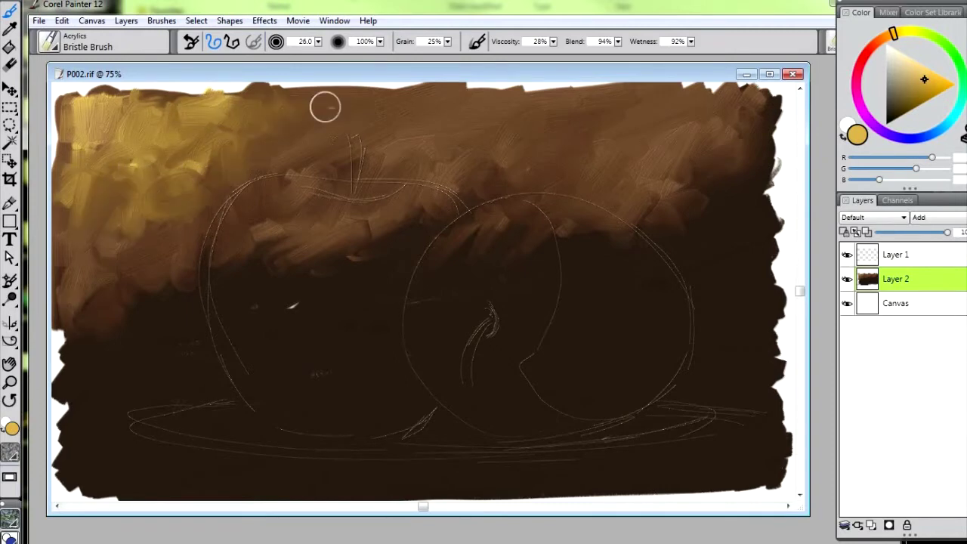
pyautogui.moveTo(923, 78); pyautogui.dragTo(900, 60)
pyautogui.moveTo(90, 110)
pyautogui.mouseDown()
pyautogui.moveTo(135, 102)
pyautogui.moveTo(136, 133)
pyautogui.moveTo(98, 164)
pyautogui.moveTo(97, 138)
pyautogui.moveTo(162, 115)
pyautogui.moveTo(82, 203)
pyautogui.moveTo(185, 120)
pyautogui.moveTo(156, 104)
pyautogui.moveTo(115, 110)
pyautogui.moveTo(87, 148)
pyautogui.moveTo(121, 137)
pyautogui.moveTo(87, 181)
pyautogui.moveTo(81, 142)
pyautogui.moveTo(97, 155)
pyautogui.moveTo(87, 212)
pyautogui.mouseUp()
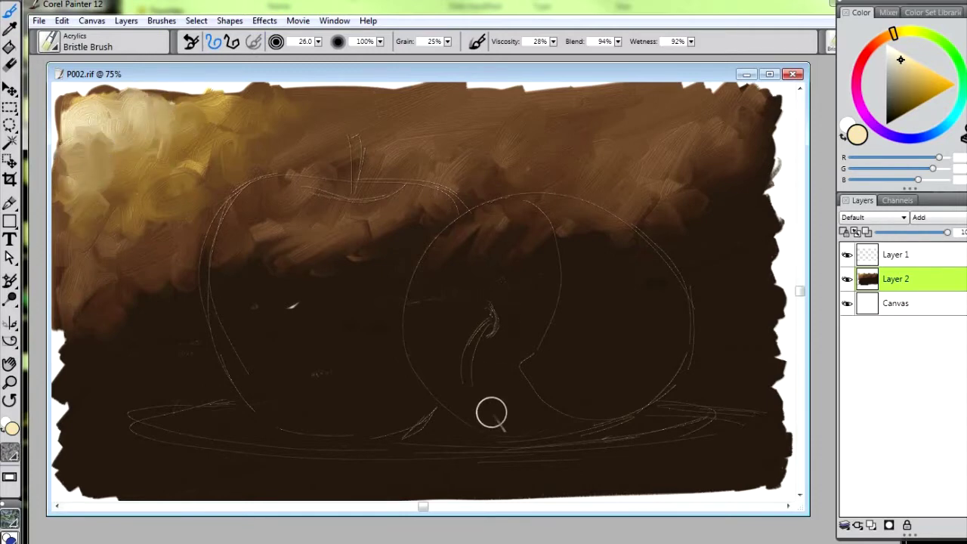
pyautogui.keyDown('alt'); pyautogui.click(230, 118); pyautogui.keyUp('alt')
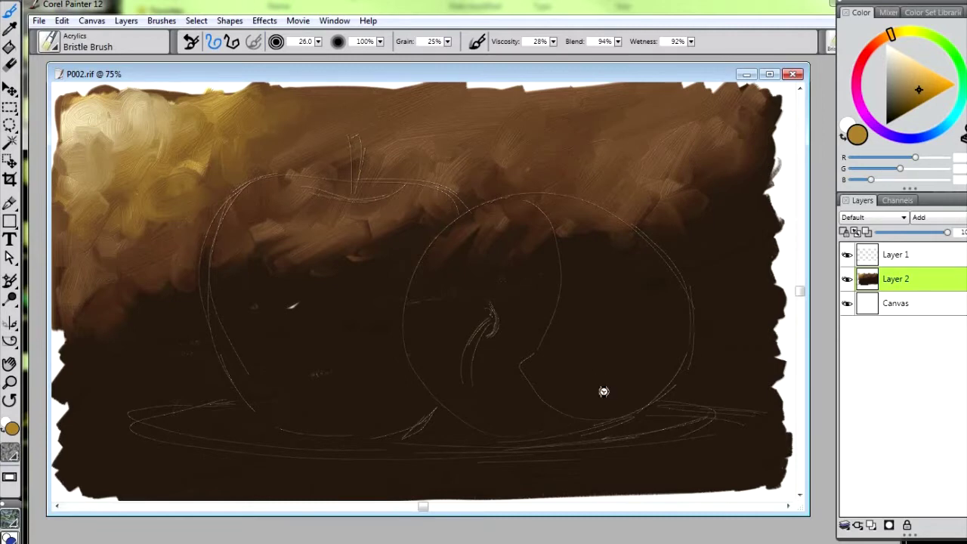
# Select Layer 1, reduce the brush size to 18 and choose a light yellow-green colour
pyautogui.click(895, 254)
pyautogui.press('[')
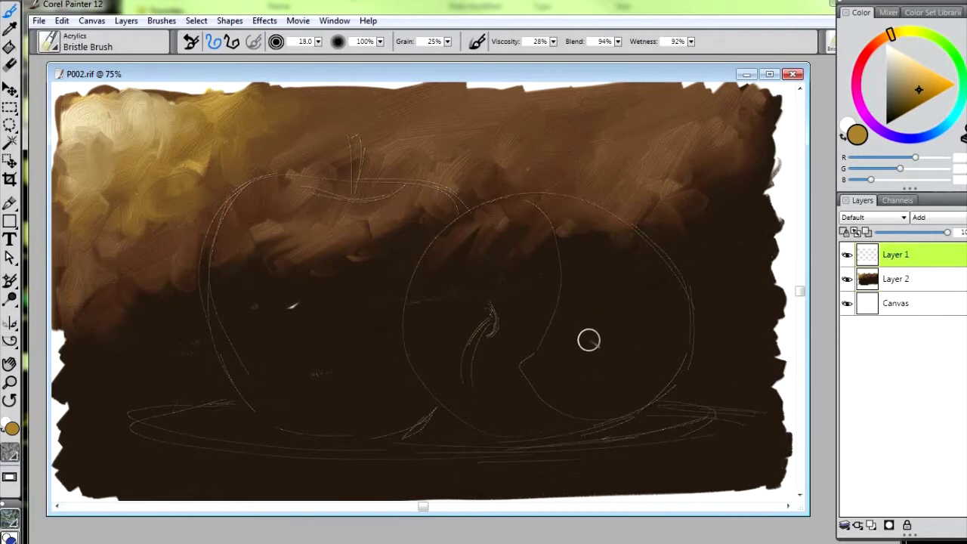
pyautogui.click(928, 35)
pyautogui.moveTo(917, 70); pyautogui.dragTo(919, 76)
pyautogui.moveTo(215, 234)
pyautogui.mouseDown()
pyautogui.moveTo(281, 211)
pyautogui.moveTo(253, 195)
pyautogui.moveTo(287, 186)
pyautogui.moveTo(464, 219)
pyautogui.mouseUp()
pyautogui.moveTo(310, 195)
pyautogui.mouseDown()
pyautogui.moveTo(458, 224)
pyautogui.moveTo(454, 244)
pyautogui.mouseUp()
pyautogui.moveTo(272, 201)
pyautogui.mouseDown()
pyautogui.moveTo(217, 260)
pyautogui.moveTo(212, 282)
pyautogui.moveTo(248, 398)
pyautogui.mouseUp()
pyautogui.hotkey('ctrl', 'z')
pyautogui.hotkey('ctrl', 'z')
pyautogui.hotkey('ctrl', 'z')
pyautogui.hotkey('ctrl', 'z')
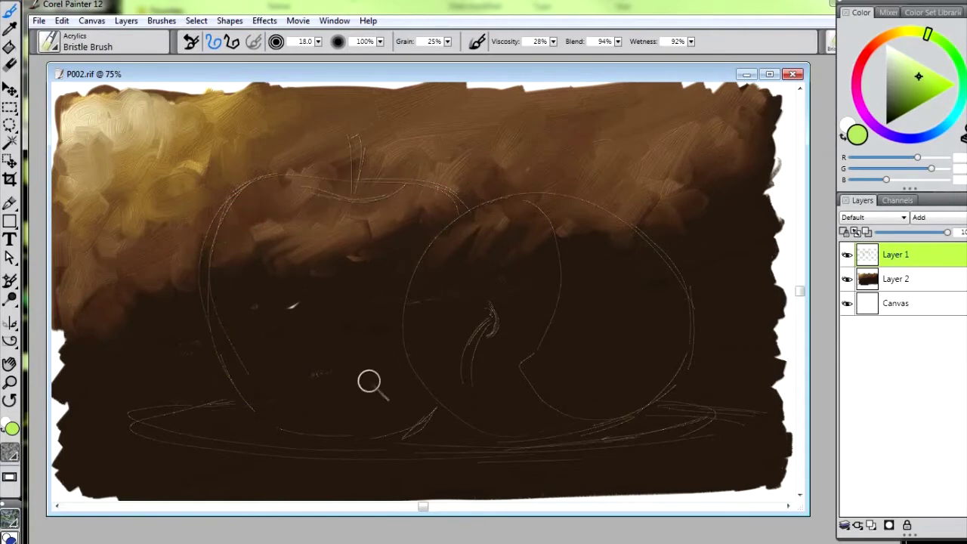
# Add a new layer above the sketch and fill the whole left apple with flat light green
pyautogui.click(873, 523)
pyautogui.moveTo(264, 179)
pyautogui.mouseDown()
pyautogui.moveTo(233, 198)
pyautogui.moveTo(237, 371)
pyautogui.moveTo(413, 408)
pyautogui.moveTo(377, 183)
pyautogui.moveTo(462, 243)
pyautogui.moveTo(406, 414)
pyautogui.moveTo(337, 432)
pyautogui.moveTo(466, 249)
pyautogui.moveTo(302, 421)
pyautogui.moveTo(219, 279)
pyautogui.moveTo(249, 272)
pyautogui.moveTo(280, 209)
pyautogui.moveTo(440, 315)
pyautogui.moveTo(393, 408)
pyautogui.moveTo(315, 396)
pyautogui.moveTo(434, 249)
pyautogui.moveTo(249, 249)
pyautogui.moveTo(385, 208)
pyautogui.moveTo(318, 284)
pyautogui.moveTo(355, 302)
pyautogui.moveTo(385, 340)
pyautogui.moveTo(308, 368)
pyautogui.mouseUp()
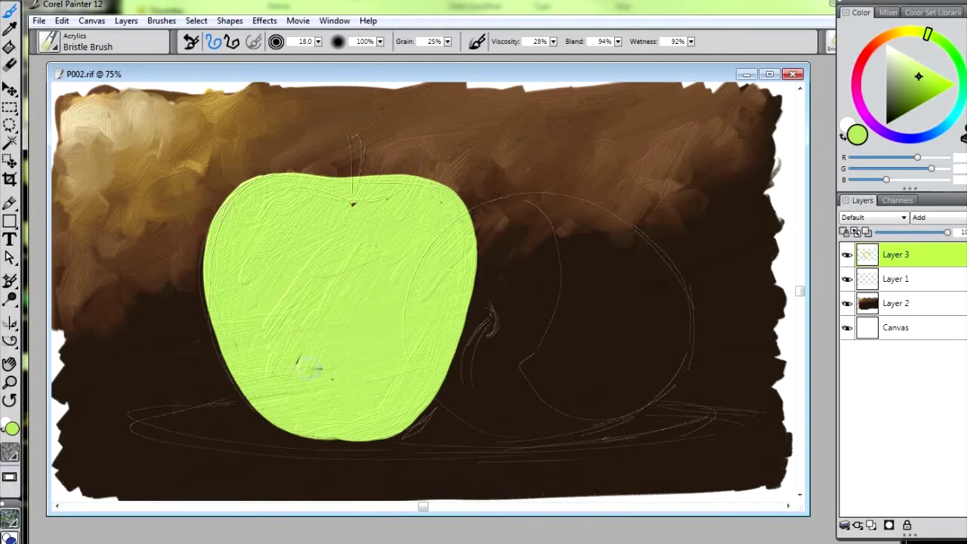
# Shade the hollow at the top of the apple with medium and dark green, softening its rim with the apple's light green
pyautogui.click(917, 89)
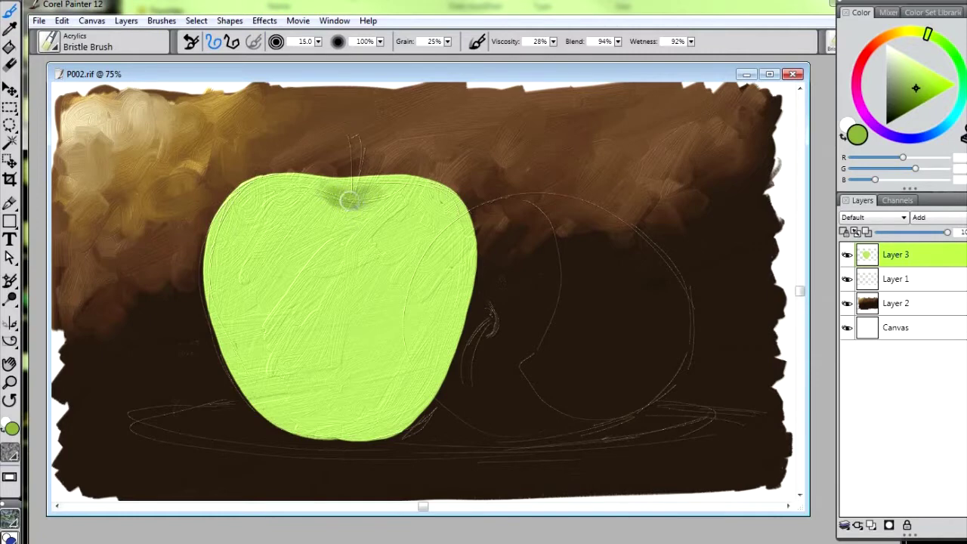
pyautogui.click(911, 100)
pyautogui.moveTo(369, 196)
pyautogui.mouseDown()
pyautogui.moveTo(324, 191)
pyautogui.moveTo(394, 192)
pyautogui.moveTo(350, 189)
pyautogui.mouseUp()
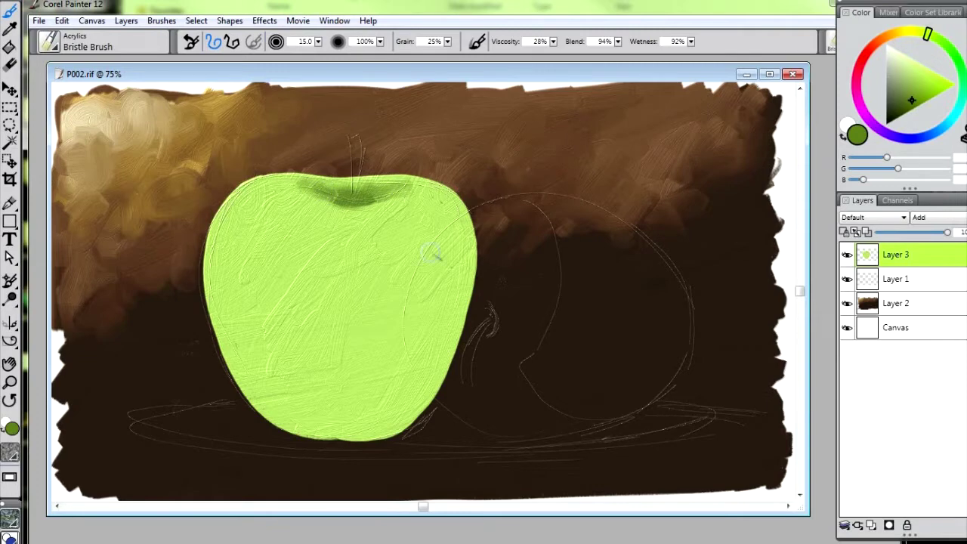
pyautogui.moveTo(308, 184)
pyautogui.mouseDown()
pyautogui.moveTo(386, 182)
pyautogui.moveTo(359, 193)
pyautogui.moveTo(389, 185)
pyautogui.mouseUp()
pyautogui.keyDown('alt'); pyautogui.click(400, 207); pyautogui.keyUp('alt')
pyautogui.moveTo(306, 182); pyautogui.dragTo(380, 182)
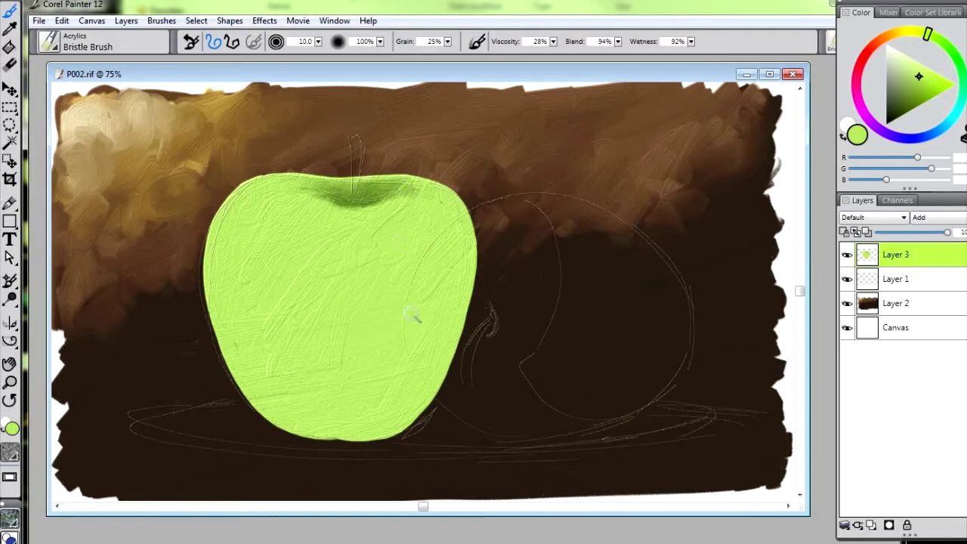
pyautogui.keyDown('alt'); pyautogui.click(367, 194); pyautogui.keyUp('alt')
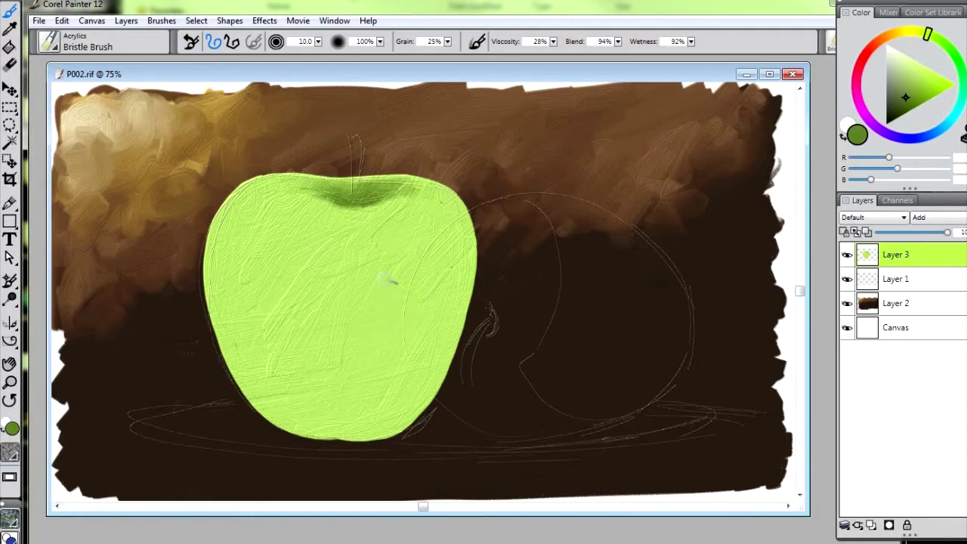
# Brighten the apple's left side with vivid yellow-green and shade its middle, right side and base with medium green
pyautogui.click(936, 81)
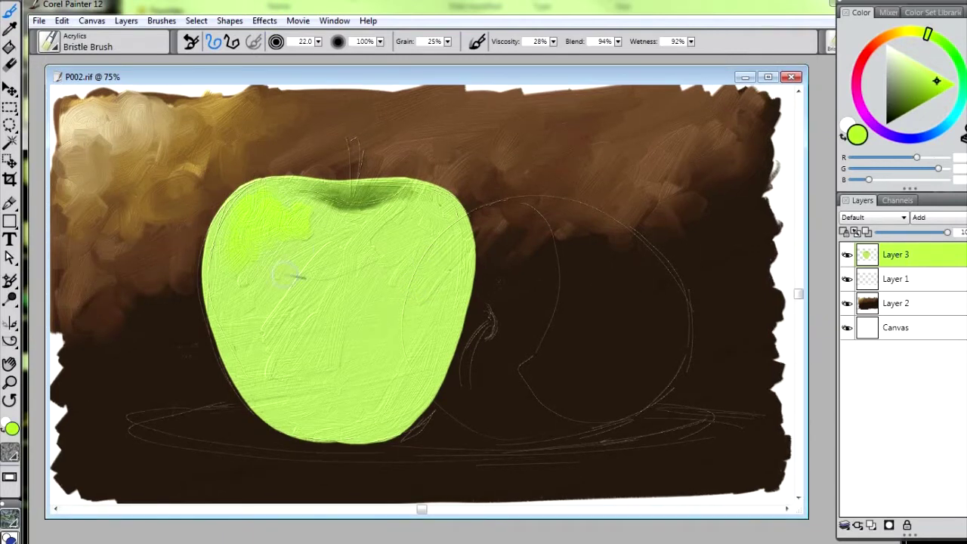
pyautogui.moveTo(460, 260)
pyautogui.mouseDown()
pyautogui.moveTo(454, 216)
pyautogui.moveTo(465, 272)
pyautogui.moveTo(425, 389)
pyautogui.moveTo(407, 404)
pyautogui.mouseUp()
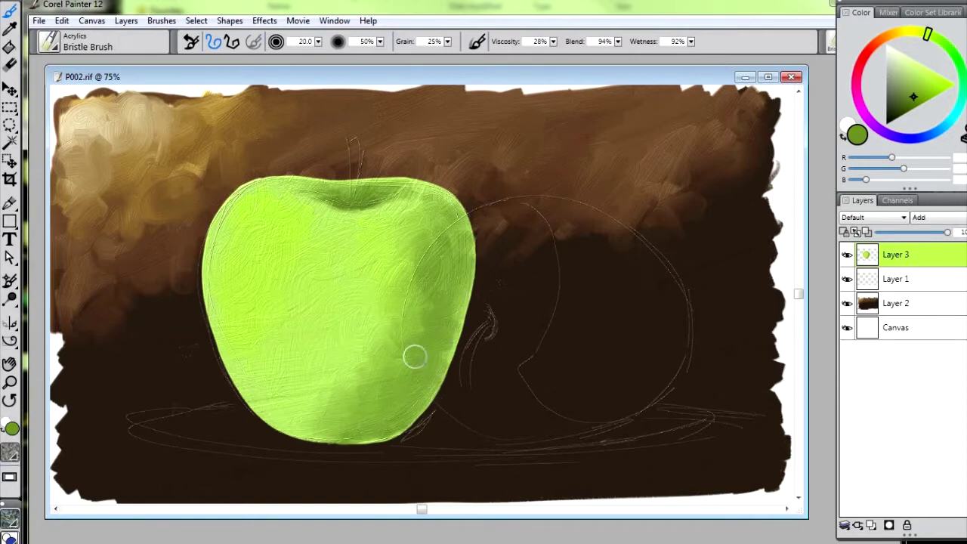
pyautogui.moveTo(338, 258)
pyautogui.mouseDown()
pyautogui.moveTo(312, 326)
pyautogui.moveTo(318, 300)
pyautogui.moveTo(347, 295)
pyautogui.moveTo(321, 293)
pyautogui.moveTo(353, 253)
pyautogui.moveTo(366, 256)
pyautogui.moveTo(343, 262)
pyautogui.moveTo(362, 236)
pyautogui.moveTo(385, 272)
pyautogui.moveTo(354, 258)
pyautogui.moveTo(384, 282)
pyautogui.moveTo(325, 349)
pyautogui.moveTo(334, 361)
pyautogui.moveTo(306, 391)
pyautogui.moveTo(318, 258)
pyautogui.mouseUp()
pyautogui.moveTo(342, 380)
pyautogui.mouseDown()
pyautogui.moveTo(342, 328)
pyautogui.moveTo(363, 366)
pyautogui.moveTo(374, 308)
pyautogui.moveTo(399, 298)
pyautogui.moveTo(344, 314)
pyautogui.moveTo(361, 291)
pyautogui.moveTo(363, 233)
pyautogui.moveTo(359, 254)
pyautogui.moveTo(410, 235)
pyautogui.moveTo(380, 338)
pyautogui.mouseUp()
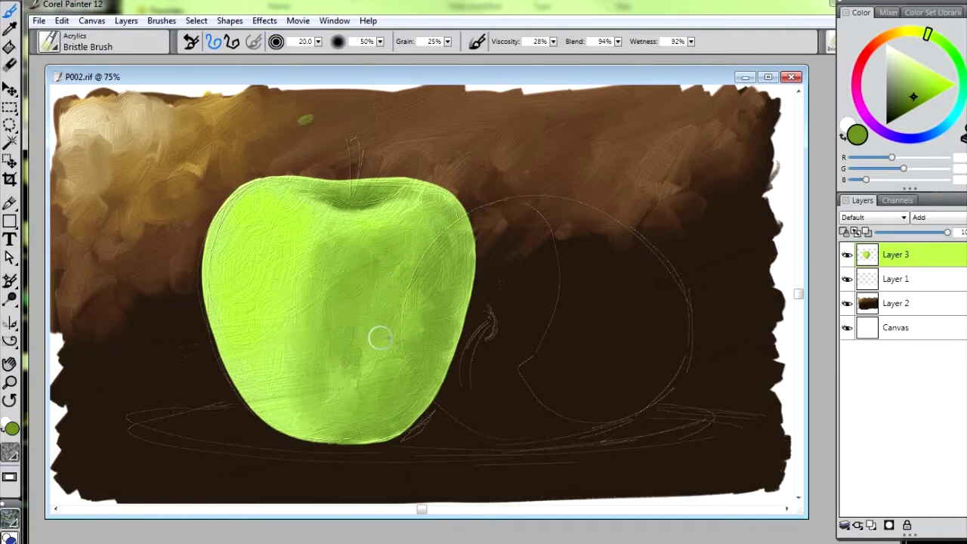
pyautogui.moveTo(343, 281)
pyautogui.mouseDown()
pyautogui.moveTo(376, 314)
pyautogui.moveTo(390, 283)
pyautogui.moveTo(394, 342)
pyautogui.moveTo(337, 378)
pyautogui.moveTo(354, 395)
pyautogui.moveTo(385, 377)
pyautogui.mouseUp()
pyautogui.moveTo(292, 407)
pyautogui.mouseDown()
pyautogui.moveTo(260, 403)
pyautogui.moveTo(274, 411)
pyautogui.moveTo(282, 403)
pyautogui.moveTo(299, 423)
pyautogui.moveTo(285, 422)
pyautogui.moveTo(275, 372)
pyautogui.moveTo(293, 388)
pyautogui.mouseUp()
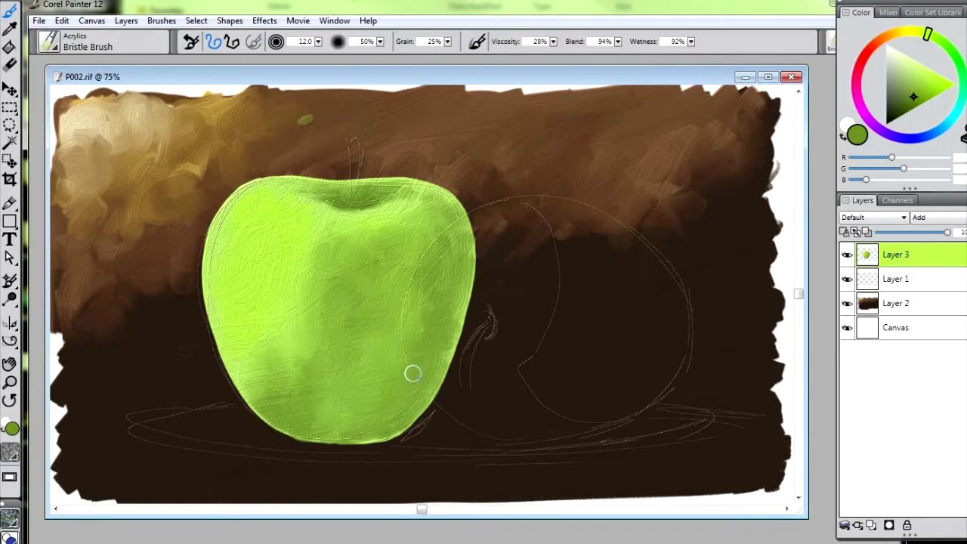
# Deepen the shadows in the stem hollow and along the apple's lower-right base with a darker green
pyautogui.moveTo(905, 95); pyautogui.dragTo(906, 107)
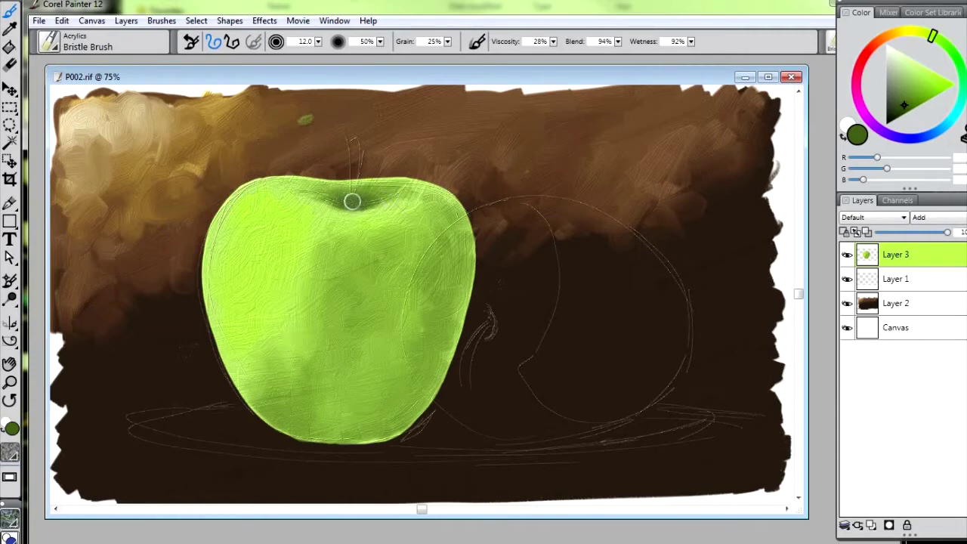
pyautogui.moveTo(379, 432)
pyautogui.mouseDown()
pyautogui.moveTo(348, 439)
pyautogui.moveTo(410, 407)
pyautogui.mouseUp()
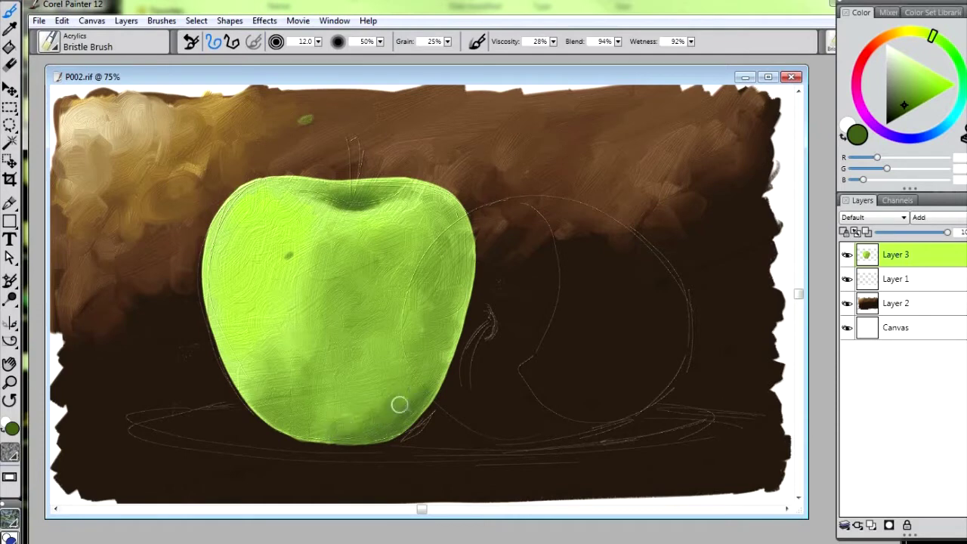
pyautogui.moveTo(347, 429)
pyautogui.mouseDown()
pyautogui.moveTo(383, 420)
pyautogui.moveTo(303, 422)
pyautogui.moveTo(344, 401)
pyautogui.moveTo(369, 404)
pyautogui.moveTo(376, 418)
pyautogui.moveTo(404, 398)
pyautogui.moveTo(348, 417)
pyautogui.mouseUp()
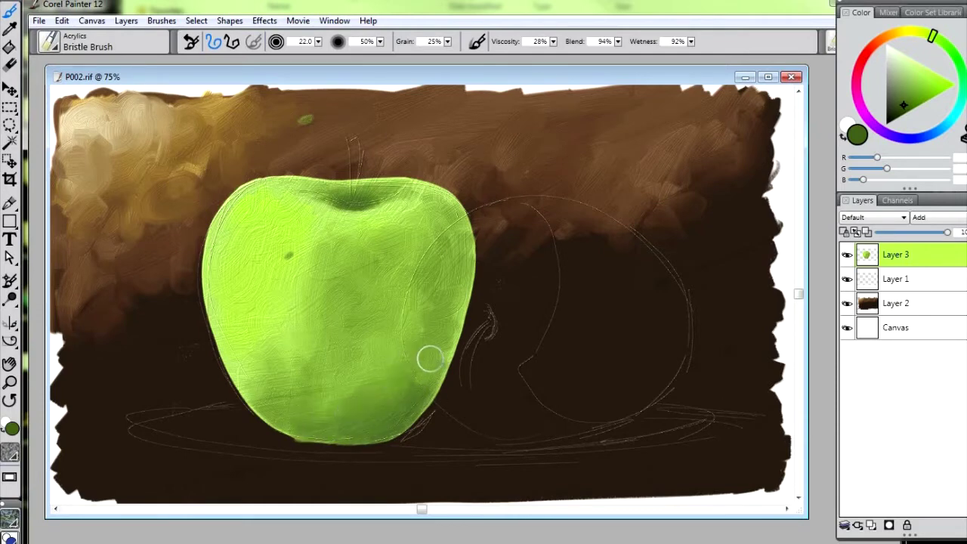
# Glaze olive-yellow strokes over the apple's lower right and upper middle to warm the green
pyautogui.moveTo(932, 35); pyautogui.dragTo(913, 32)
pyautogui.moveTo(409, 359)
pyautogui.mouseDown()
pyautogui.moveTo(411, 385)
pyautogui.moveTo(397, 410)
pyautogui.moveTo(396, 370)
pyautogui.moveTo(377, 368)
pyautogui.moveTo(394, 353)
pyautogui.moveTo(385, 343)
pyautogui.moveTo(373, 347)
pyautogui.moveTo(380, 375)
pyautogui.moveTo(349, 383)
pyautogui.mouseUp()
pyautogui.moveTo(340, 252)
pyautogui.mouseDown()
pyautogui.moveTo(435, 223)
pyautogui.moveTo(398, 220)
pyautogui.moveTo(367, 244)
pyautogui.moveTo(330, 224)
pyautogui.moveTo(365, 228)
pyautogui.moveTo(370, 278)
pyautogui.moveTo(426, 264)
pyautogui.moveTo(416, 279)
pyautogui.moveTo(367, 246)
pyautogui.moveTo(378, 300)
pyautogui.moveTo(389, 228)
pyautogui.moveTo(373, 241)
pyautogui.moveTo(408, 231)
pyautogui.moveTo(429, 268)
pyautogui.moveTo(450, 244)
pyautogui.moveTo(406, 262)
pyautogui.moveTo(384, 291)
pyautogui.moveTo(435, 251)
pyautogui.moveTo(390, 284)
pyautogui.moveTo(357, 348)
pyautogui.moveTo(370, 299)
pyautogui.moveTo(320, 274)
pyautogui.moveTo(273, 204)
pyautogui.moveTo(321, 232)
pyautogui.mouseUp()
# Blend pale and brighter yellow-green over the apple's upper-left shoulder, covering the olive strokes and dark spot
pyautogui.click(909, 75)
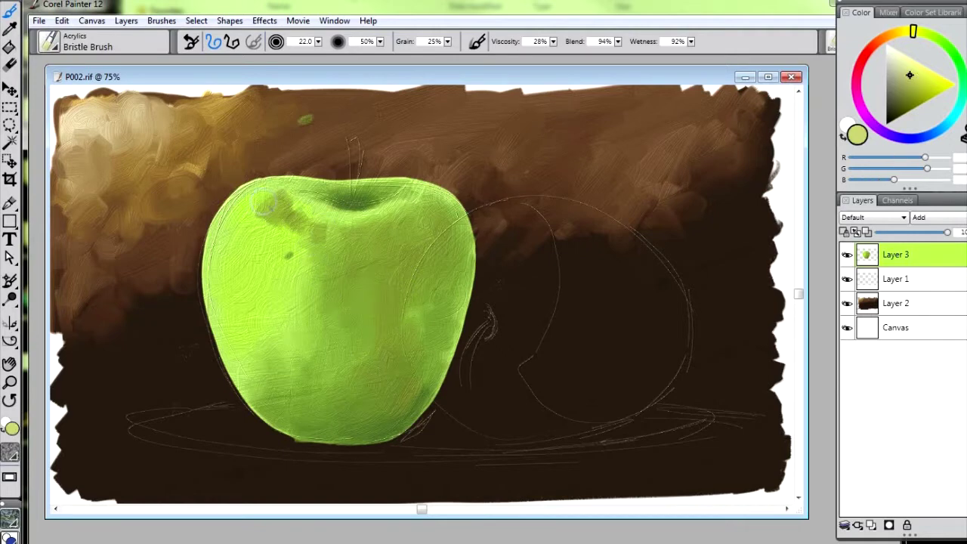
pyautogui.moveTo(280, 204)
pyautogui.mouseDown()
pyautogui.moveTo(318, 217)
pyautogui.moveTo(351, 230)
pyautogui.moveTo(284, 239)
pyautogui.mouseUp()
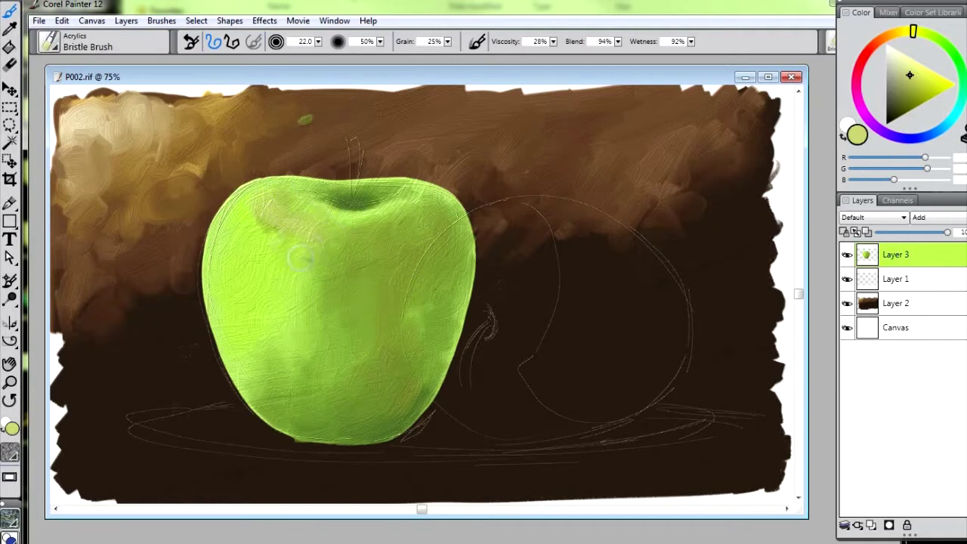
pyautogui.click(921, 75)
pyautogui.moveTo(286, 234)
pyautogui.mouseDown()
pyautogui.moveTo(261, 227)
pyautogui.moveTo(288, 203)
pyautogui.mouseUp()
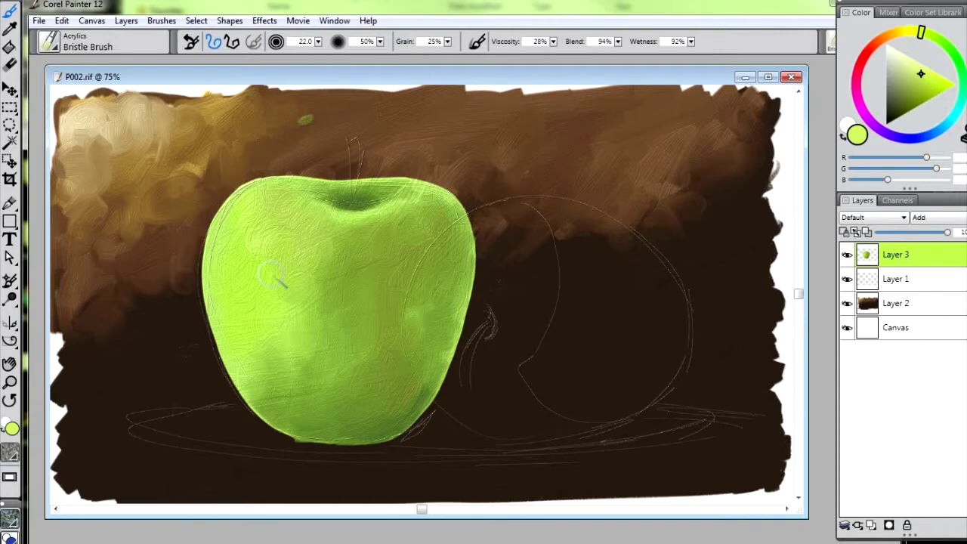
# Tint the apple's lower-left edge with golden yellow and blend its base with green sampled from the bottom
pyautogui.moveTo(908, 32); pyautogui.dragTo(898, 33)
pyautogui.click(916, 80)
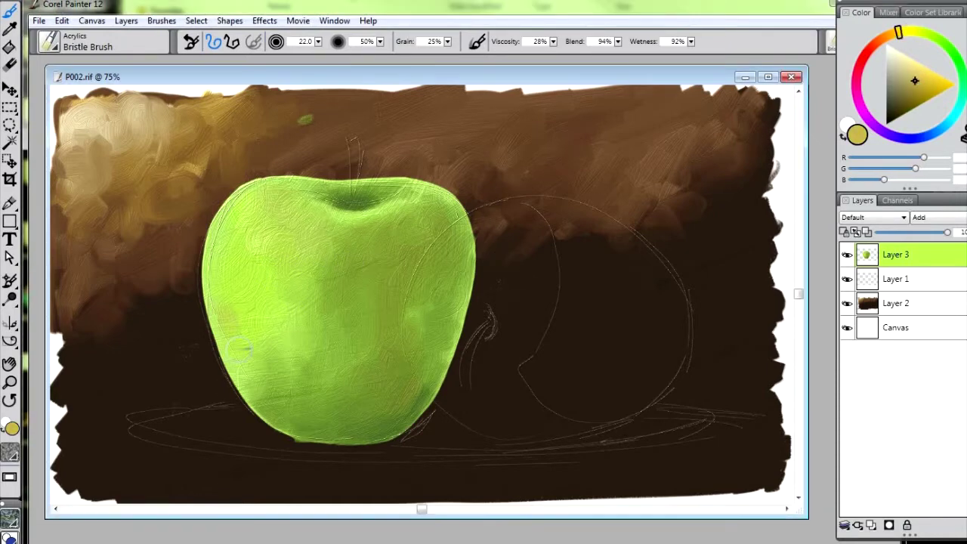
pyautogui.moveTo(261, 353)
pyautogui.mouseDown()
pyautogui.moveTo(280, 332)
pyautogui.moveTo(265, 321)
pyautogui.moveTo(295, 311)
pyautogui.moveTo(233, 326)
pyautogui.mouseUp()
pyautogui.keyDown('alt'); pyautogui.click(357, 438); pyautogui.keyUp('alt')
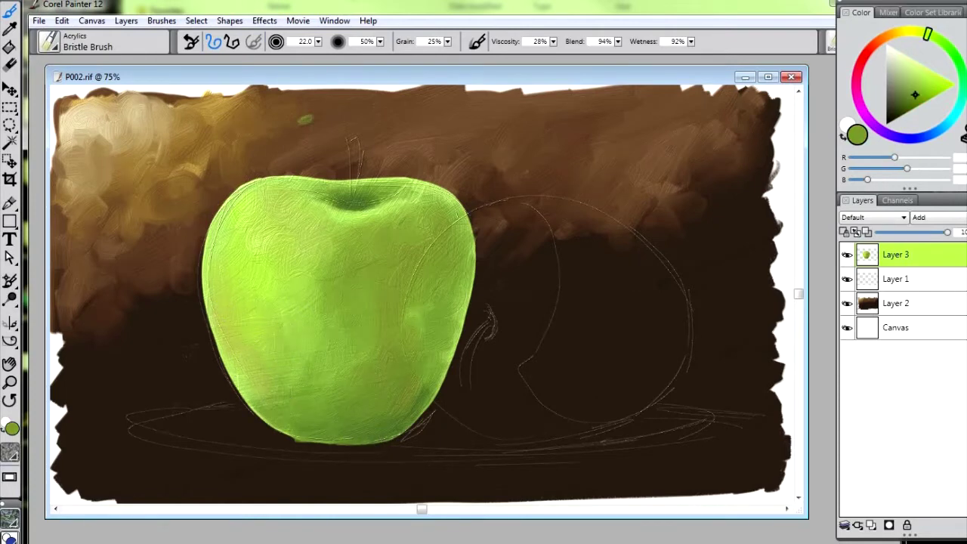
# Add small pale green highlights to the apple's upper-right shoulder and erase the stray green mark above the apple
pyautogui.keyDown('alt'); pyautogui.click(269, 334); pyautogui.keyUp('alt')
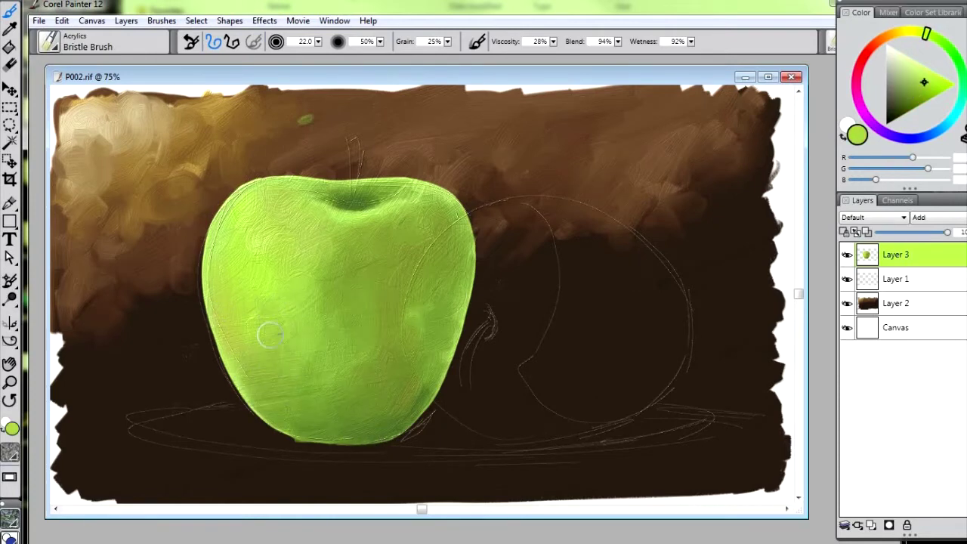
pyautogui.click(913, 64)
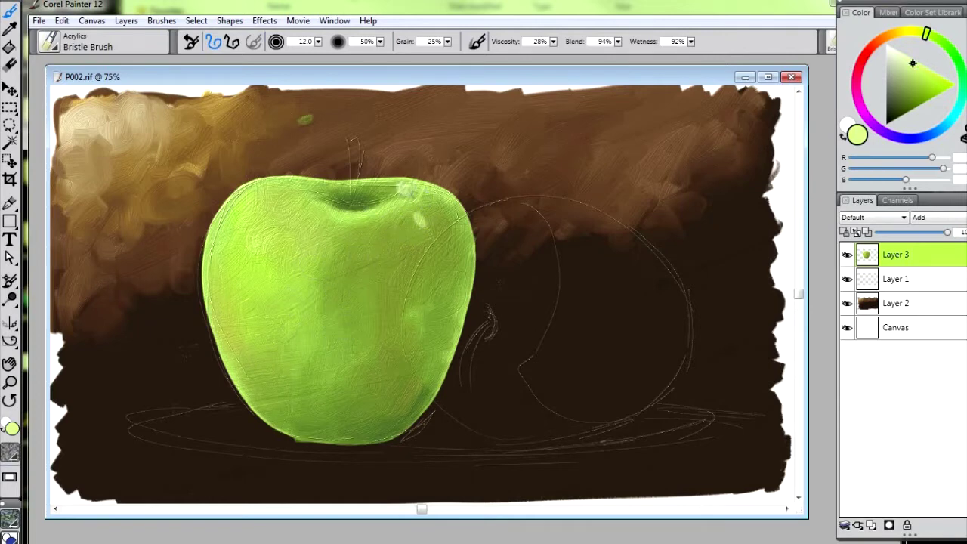
pyautogui.keyDown('alt'); pyautogui.click(424, 223); pyautogui.keyUp('alt')
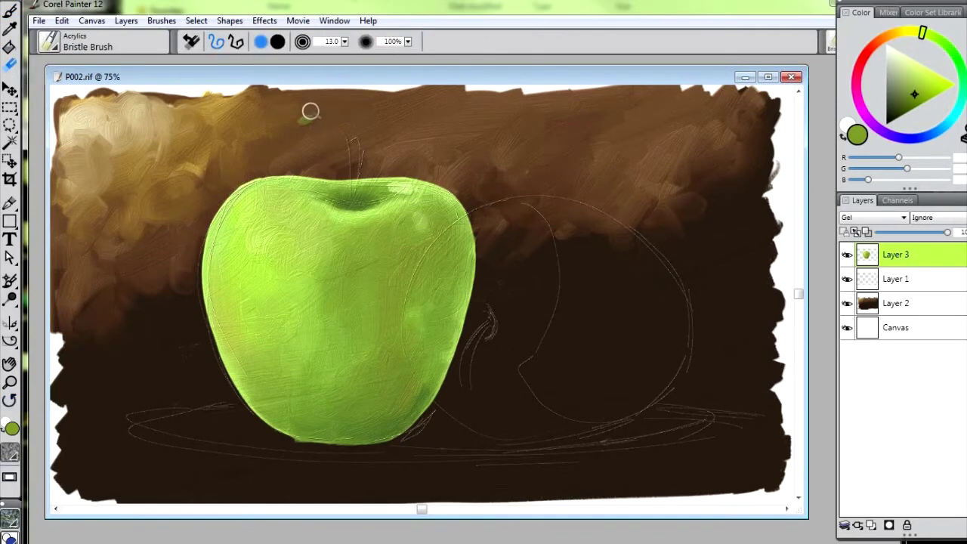
# Paint a large soft pale yellow highlight on the apple's upper-left side with an enlarged brush of size 28
pyautogui.click(910, 63)
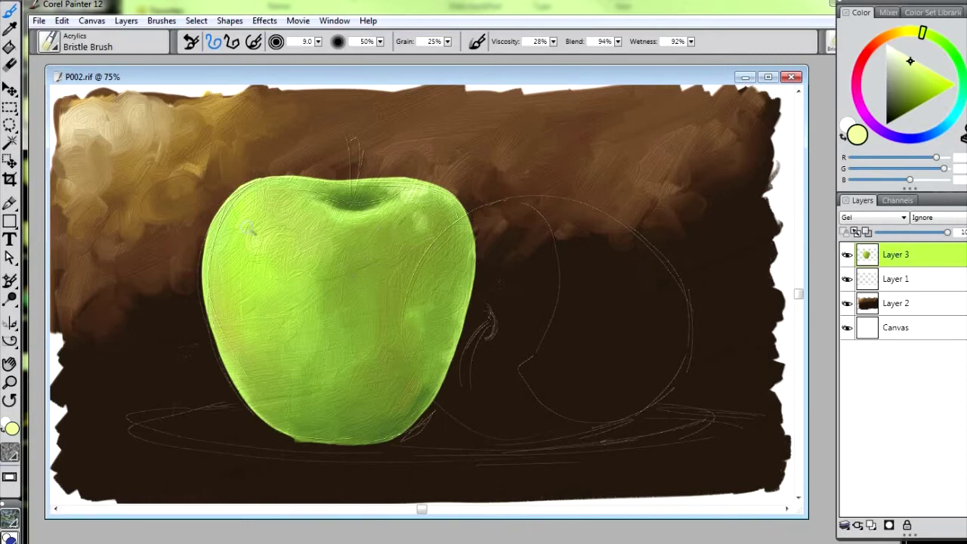
pyautogui.press(']')
pyautogui.press(']')
pyautogui.press(']')
pyautogui.moveTo(257, 242)
pyautogui.mouseDown()
pyautogui.moveTo(242, 270)
pyautogui.moveTo(237, 262)
pyautogui.moveTo(248, 274)
pyautogui.moveTo(247, 248)
pyautogui.moveTo(271, 243)
pyautogui.moveTo(272, 262)
pyautogui.moveTo(262, 255)
pyautogui.moveTo(275, 242)
pyautogui.moveTo(252, 296)
pyautogui.moveTo(256, 265)
pyautogui.moveTo(259, 282)
pyautogui.moveTo(281, 278)
pyautogui.moveTo(292, 247)
pyautogui.moveTo(268, 240)
pyautogui.moveTo(278, 295)
pyautogui.moveTo(291, 226)
pyautogui.moveTo(253, 218)
pyautogui.moveTo(225, 265)
pyautogui.moveTo(227, 291)
pyautogui.moveTo(253, 312)
pyautogui.moveTo(271, 320)
pyautogui.moveTo(285, 306)
pyautogui.moveTo(300, 227)
pyautogui.moveTo(339, 266)
pyautogui.moveTo(346, 301)
pyautogui.moveTo(344, 311)
pyautogui.moveTo(258, 306)
pyautogui.mouseUp()
pyautogui.moveTo(264, 225); pyautogui.dragTo(267, 200)
pyautogui.moveTo(255, 323); pyautogui.dragTo(226, 268)
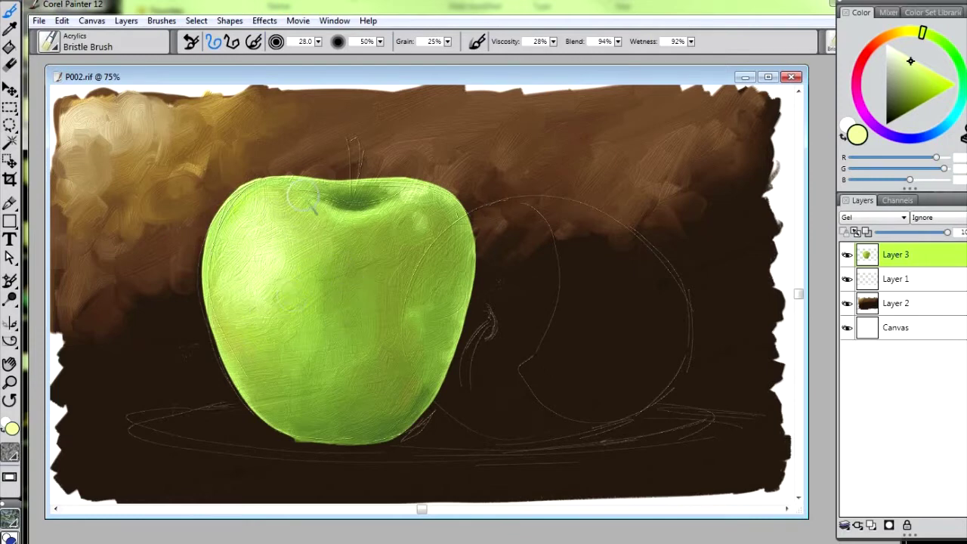
# Darken the apple's right side and base with deep olive green, blending into the middle with sampled mid-green
pyautogui.click(908, 109)
pyautogui.moveTo(438, 321)
pyautogui.mouseDown()
pyautogui.moveTo(415, 389)
pyautogui.moveTo(385, 417)
pyautogui.moveTo(404, 392)
pyautogui.moveTo(381, 398)
pyautogui.moveTo(430, 337)
pyautogui.moveTo(424, 364)
pyautogui.moveTo(439, 302)
pyautogui.moveTo(432, 347)
pyautogui.moveTo(424, 310)
pyautogui.moveTo(444, 349)
pyautogui.moveTo(454, 275)
pyautogui.moveTo(386, 373)
pyautogui.moveTo(367, 375)
pyautogui.moveTo(413, 376)
pyautogui.moveTo(389, 425)
pyautogui.moveTo(335, 414)
pyautogui.moveTo(396, 329)
pyautogui.moveTo(378, 386)
pyautogui.moveTo(400, 272)
pyautogui.moveTo(389, 262)
pyautogui.moveTo(337, 392)
pyautogui.moveTo(374, 358)
pyautogui.moveTo(323, 395)
pyautogui.moveTo(343, 362)
pyautogui.moveTo(315, 359)
pyautogui.moveTo(341, 405)
pyautogui.mouseUp()
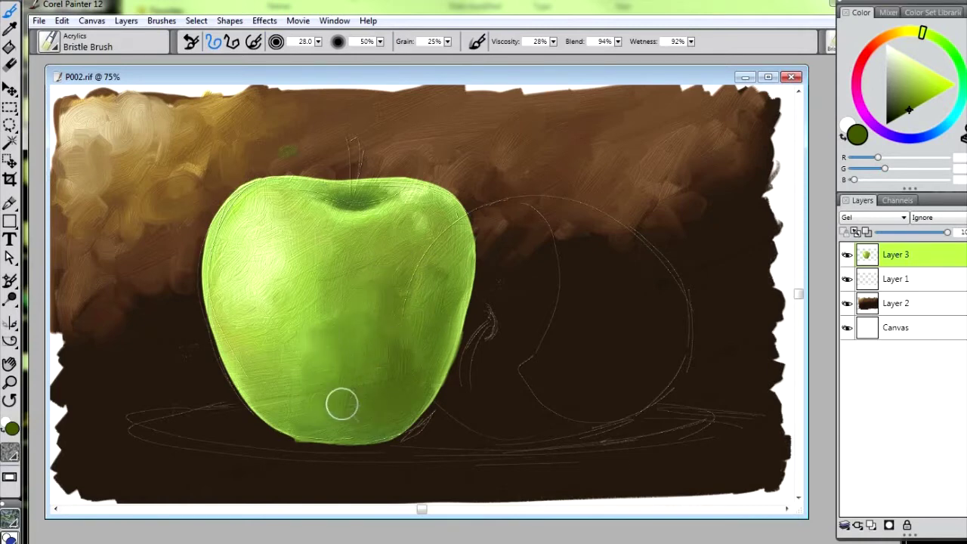
pyautogui.keyDown('alt'); pyautogui.click(321, 355); pyautogui.keyUp('alt')
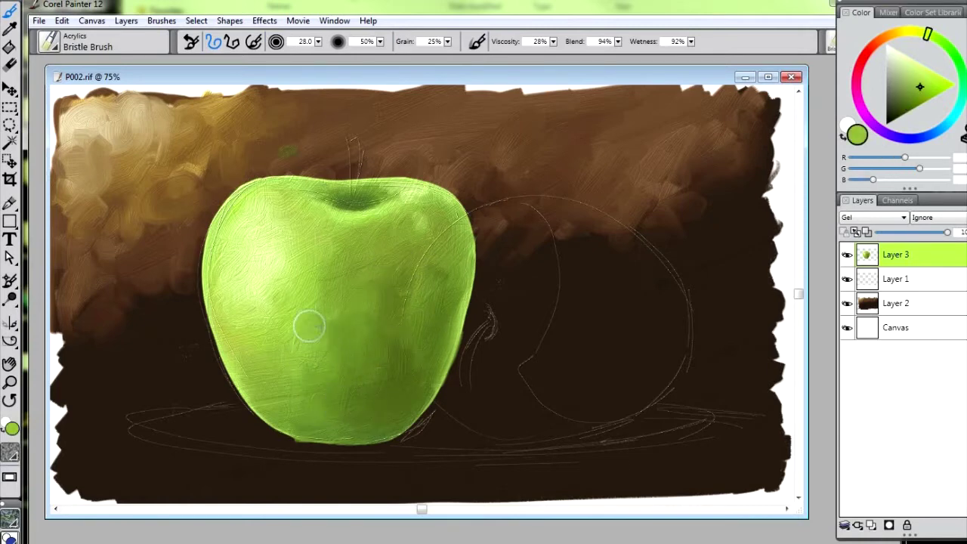
# Refine the front lip of the stem hollow with sampled light and mid greens at brush size 10
pyautogui.keyDown('alt'); pyautogui.click(293, 247); pyautogui.keyUp('alt')
pyautogui.moveTo(345, 240); pyautogui.dragTo(382, 211)
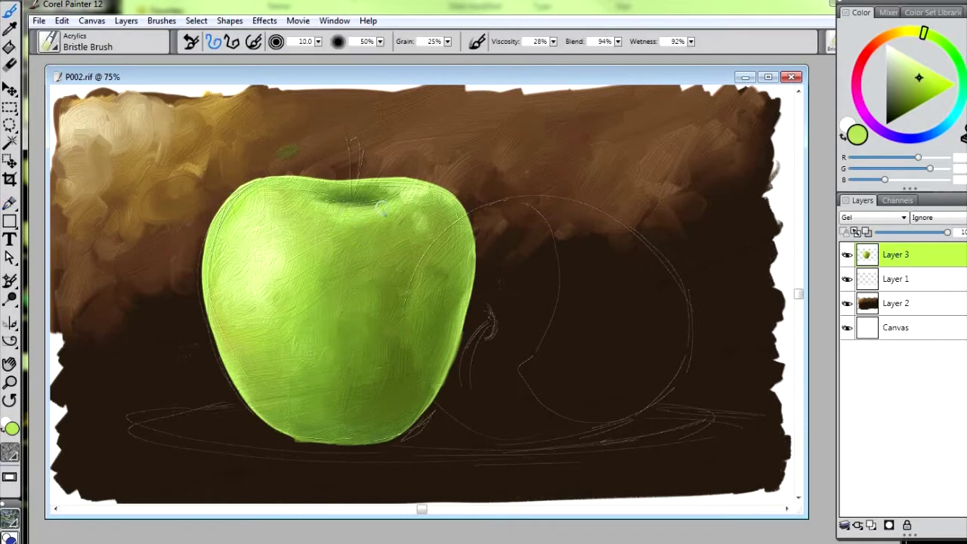
pyautogui.keyDown('alt'); pyautogui.click(268, 218); pyautogui.keyUp('alt')
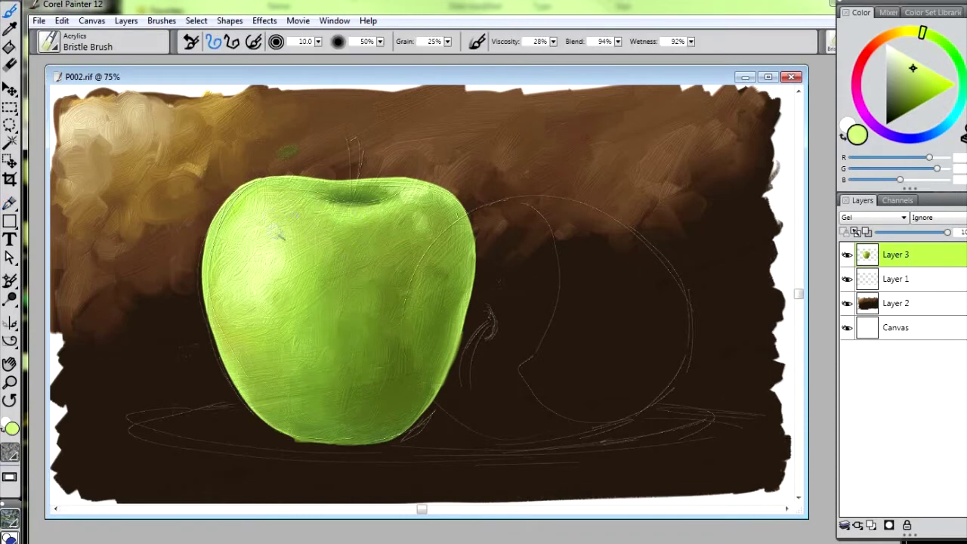
pyautogui.keyDown('alt'); pyautogui.click(300, 237); pyautogui.keyUp('alt')
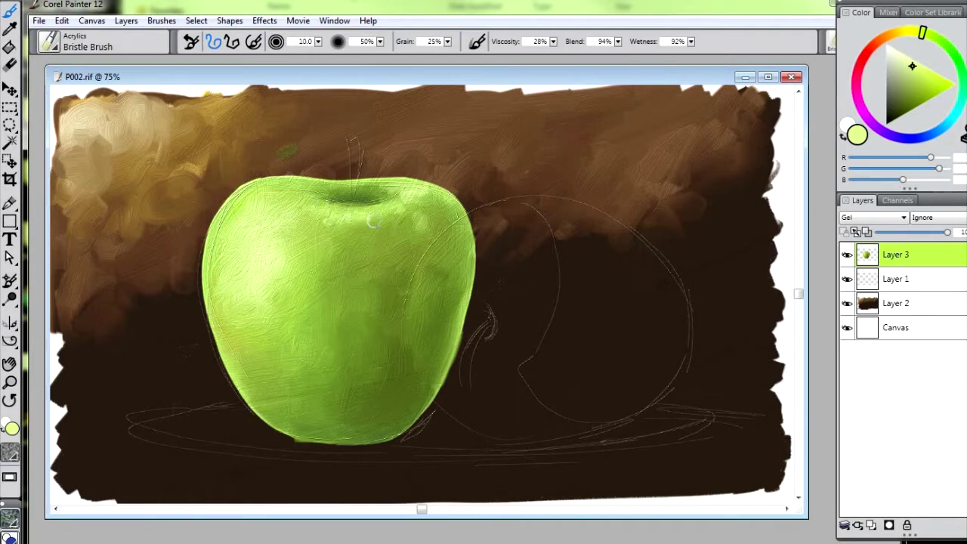
pyautogui.keyDown('alt'); pyautogui.click(367, 222); pyautogui.keyUp('alt')
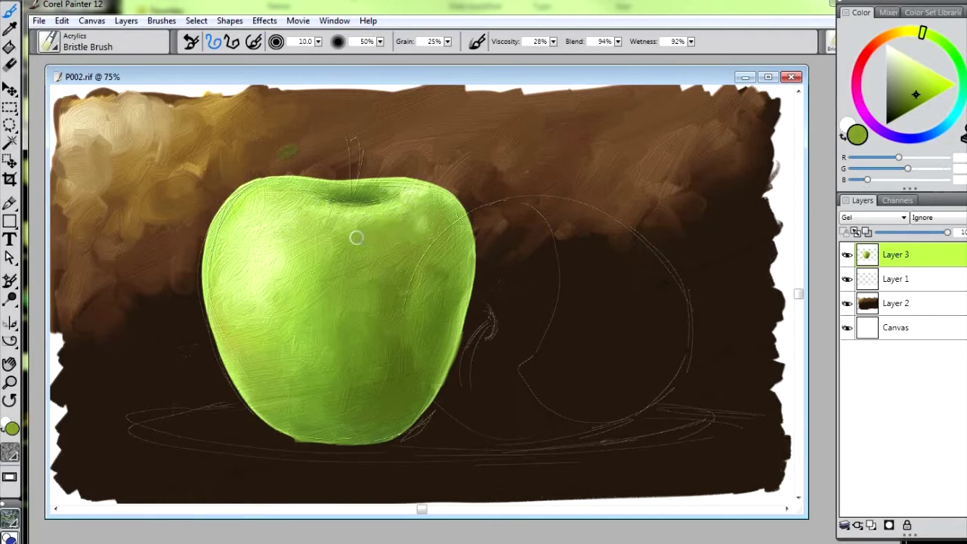
# Darken the area right of the apple's centre with dark green sampled from the stem hollow, using an enlarged brush
pyautogui.press(']')
pyautogui.press(']')
pyautogui.keyDown('alt'); pyautogui.click(360, 196); pyautogui.keyUp('alt')
pyautogui.keyDown('alt'); pyautogui.click(355, 195); pyautogui.keyUp('alt')
pyautogui.moveTo(395, 308); pyautogui.dragTo(392, 345)
# Shade the apple's right shoulder, right side and base with dark olive green, using a size 31 brush
pyautogui.click(902, 113)
pyautogui.moveTo(398, 287)
pyautogui.mouseDown()
pyautogui.moveTo(395, 344)
pyautogui.moveTo(406, 280)
pyautogui.moveTo(437, 222)
pyautogui.moveTo(374, 293)
pyautogui.moveTo(393, 253)
pyautogui.moveTo(377, 247)
pyautogui.moveTo(394, 256)
pyautogui.moveTo(446, 211)
pyautogui.moveTo(359, 272)
pyautogui.moveTo(367, 334)
pyautogui.moveTo(370, 283)
pyautogui.moveTo(379, 280)
pyautogui.moveTo(383, 391)
pyautogui.moveTo(410, 397)
pyautogui.moveTo(380, 416)
pyautogui.moveTo(341, 415)
pyautogui.moveTo(347, 299)
pyautogui.moveTo(357, 333)
pyautogui.moveTo(376, 245)
pyautogui.moveTo(445, 274)
pyautogui.moveTo(390, 270)
pyautogui.moveTo(355, 325)
pyautogui.moveTo(389, 238)
pyautogui.moveTo(431, 202)
pyautogui.moveTo(404, 225)
pyautogui.moveTo(334, 246)
pyautogui.moveTo(339, 295)
pyautogui.moveTo(358, 247)
pyautogui.moveTo(326, 350)
pyautogui.moveTo(339, 421)
pyautogui.moveTo(304, 345)
pyautogui.moveTo(326, 262)
pyautogui.moveTo(300, 395)
pyautogui.mouseUp()
pyautogui.moveTo(408, 265)
pyautogui.mouseDown()
pyautogui.moveTo(386, 244)
pyautogui.moveTo(417, 217)
pyautogui.mouseUp()
pyautogui.moveTo(425, 329)
pyautogui.mouseDown()
pyautogui.moveTo(426, 298)
pyautogui.moveTo(453, 259)
pyautogui.moveTo(423, 276)
pyautogui.moveTo(438, 337)
pyautogui.moveTo(450, 331)
pyautogui.moveTo(442, 337)
pyautogui.moveTo(466, 343)
pyautogui.moveTo(463, 371)
pyautogui.mouseUp()
pyautogui.press('e')
pyautogui.press('n')
pyautogui.press('b')
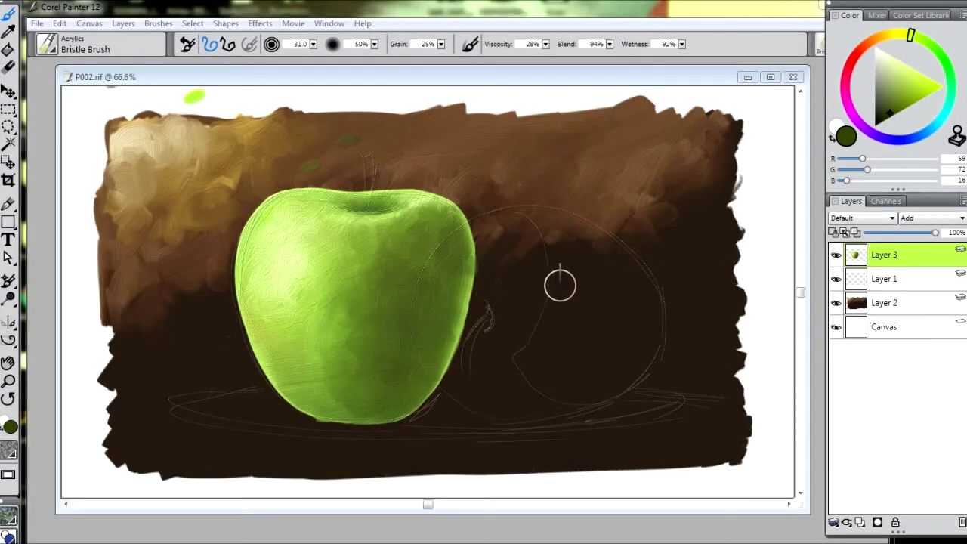
# Deepen the stem hollow with sampled dark green at brush size 21, and refine its right rim with green tones at size 7
pyautogui.press('[')
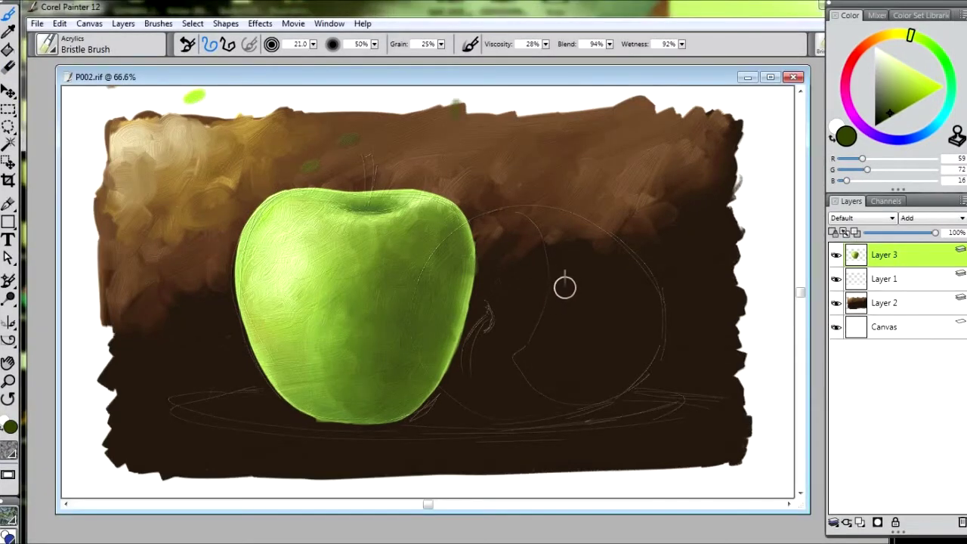
pyautogui.keyDown('alt'); pyautogui.click(380, 205); pyautogui.keyUp('alt')
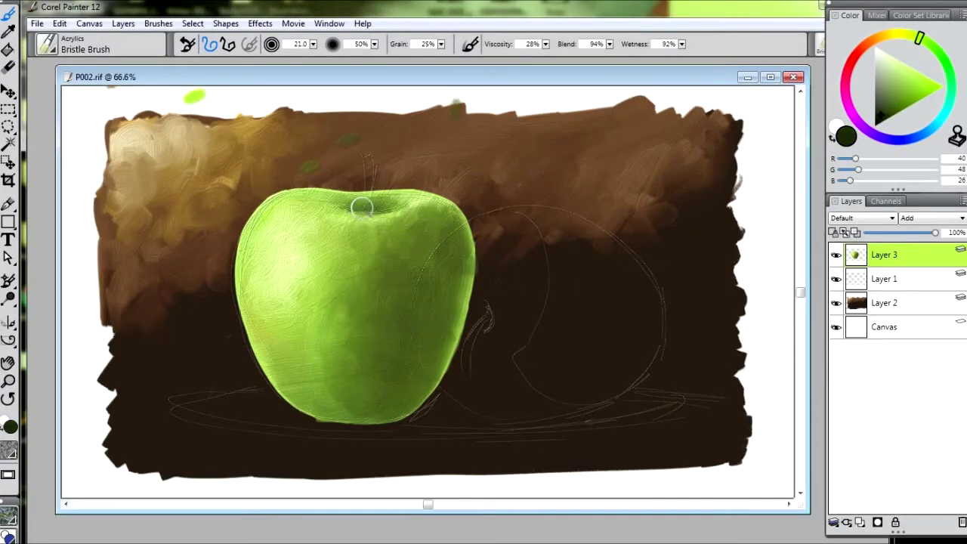
pyautogui.moveTo(377, 209)
pyautogui.mouseDown()
pyautogui.moveTo(343, 205)
pyautogui.moveTo(375, 206)
pyautogui.mouseUp()
pyautogui.keyDown('alt'); pyautogui.click(403, 195); pyautogui.keyUp('alt')
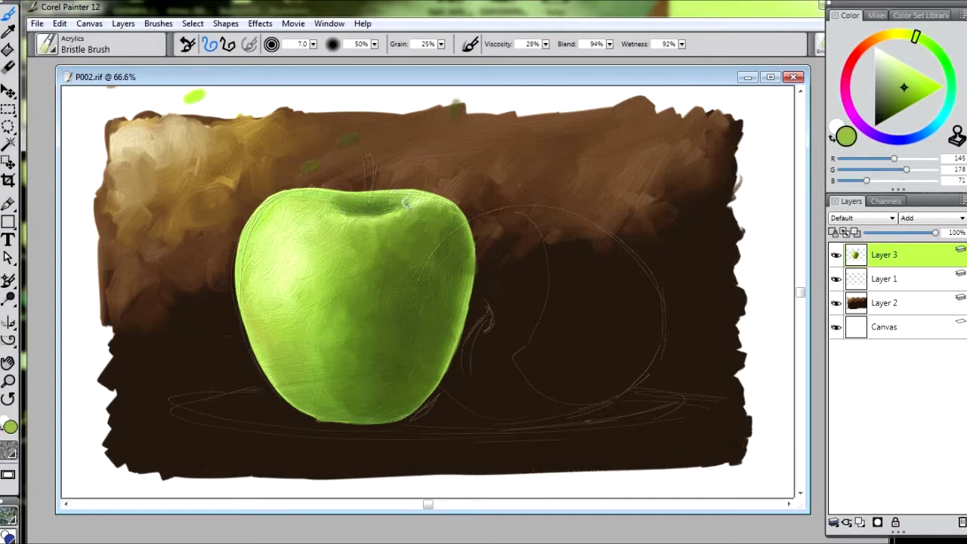
pyautogui.click(889, 113)
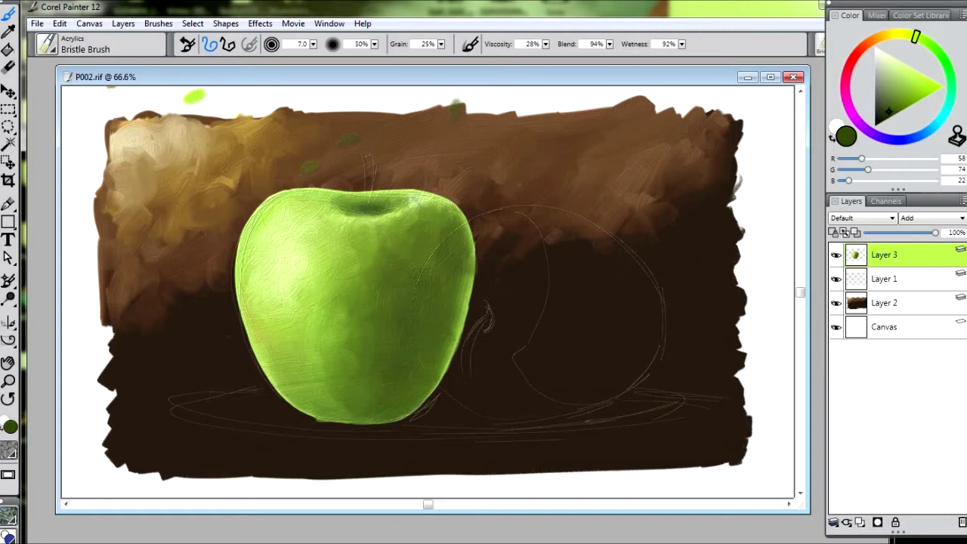
# Build a darker shadow down the apple's lower right using sampled dark brown and dark olive at brush size 28 and 30% opacity
pyautogui.keyDown('alt'); pyautogui.click(503, 244); pyautogui.keyUp('alt')
pyautogui.moveTo(442, 313)
pyautogui.mouseDown()
pyautogui.moveTo(410, 382)
pyautogui.moveTo(431, 308)
pyautogui.moveTo(401, 308)
pyautogui.mouseUp()
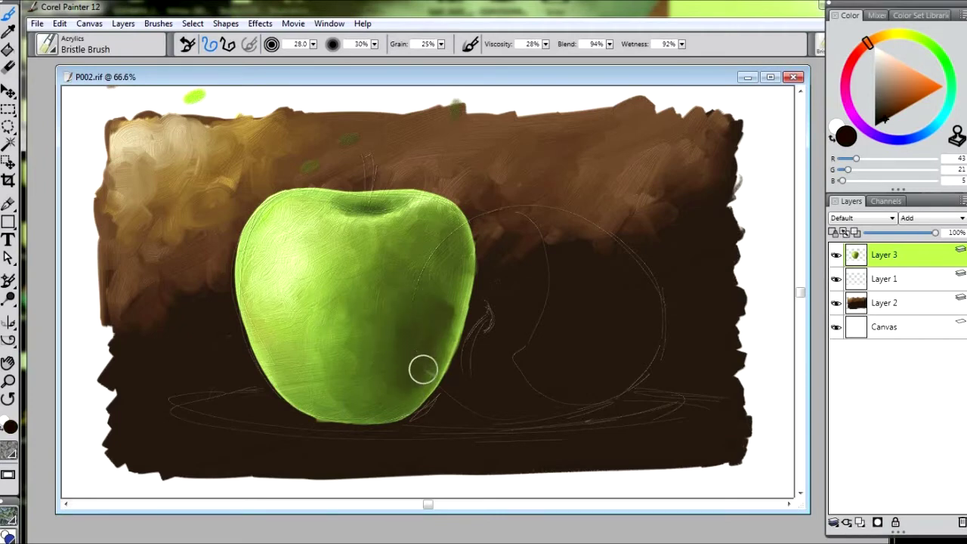
pyautogui.click(887, 35)
pyautogui.click(901, 36)
pyautogui.moveTo(434, 332)
pyautogui.mouseDown()
pyautogui.moveTo(416, 312)
pyautogui.moveTo(442, 318)
pyautogui.moveTo(395, 388)
pyautogui.moveTo(413, 390)
pyautogui.moveTo(377, 345)
pyautogui.moveTo(398, 289)
pyautogui.moveTo(400, 335)
pyautogui.moveTo(380, 290)
pyautogui.moveTo(376, 324)
pyautogui.moveTo(380, 267)
pyautogui.moveTo(415, 254)
pyautogui.moveTo(414, 287)
pyautogui.moveTo(389, 337)
pyautogui.moveTo(332, 407)
pyautogui.moveTo(318, 382)
pyautogui.moveTo(308, 395)
pyautogui.moveTo(320, 345)
pyautogui.moveTo(333, 401)
pyautogui.moveTo(307, 397)
pyautogui.moveTo(321, 385)
pyautogui.moveTo(305, 371)
pyautogui.moveTo(311, 354)
pyautogui.moveTo(317, 401)
pyautogui.moveTo(325, 350)
pyautogui.moveTo(336, 346)
pyautogui.mouseUp()
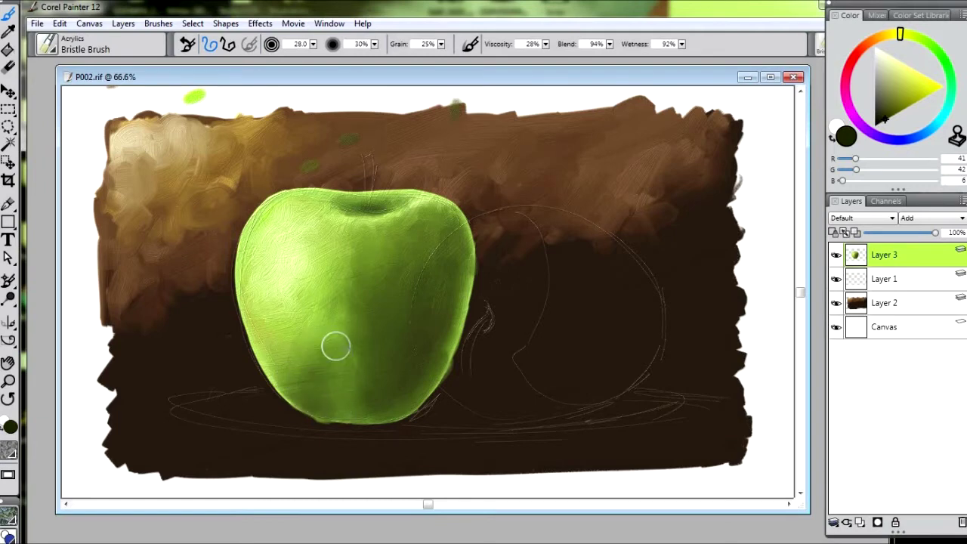
pyautogui.moveTo(458, 351)
pyautogui.mouseDown()
pyautogui.moveTo(442, 365)
pyautogui.moveTo(459, 342)
pyautogui.mouseUp()
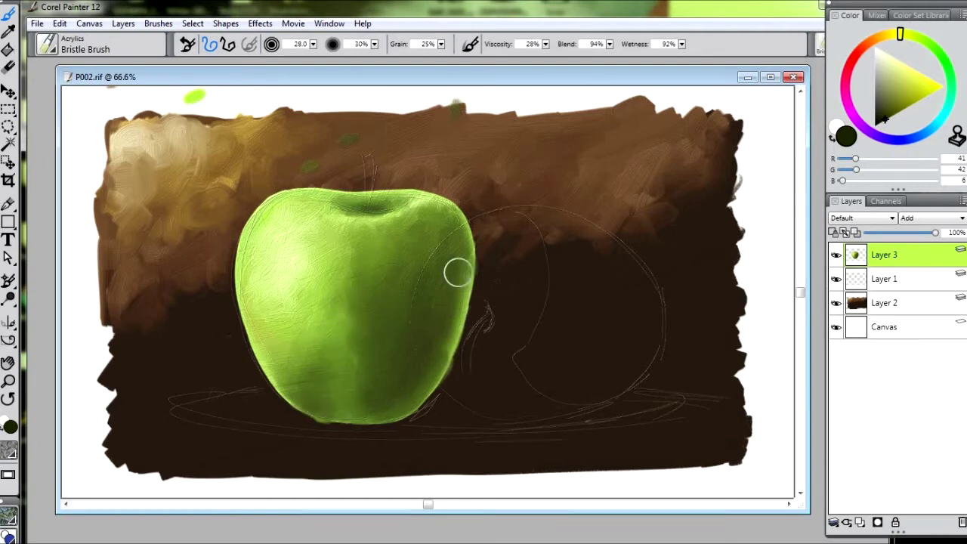
# Paint a dark brown stem rising from the apple's hollow at brush size 5, and hide the line sketch on Layer 1
pyautogui.press('[')
pyautogui.press('[')
pyautogui.moveTo(893, 38); pyautogui.dragTo(889, 35)
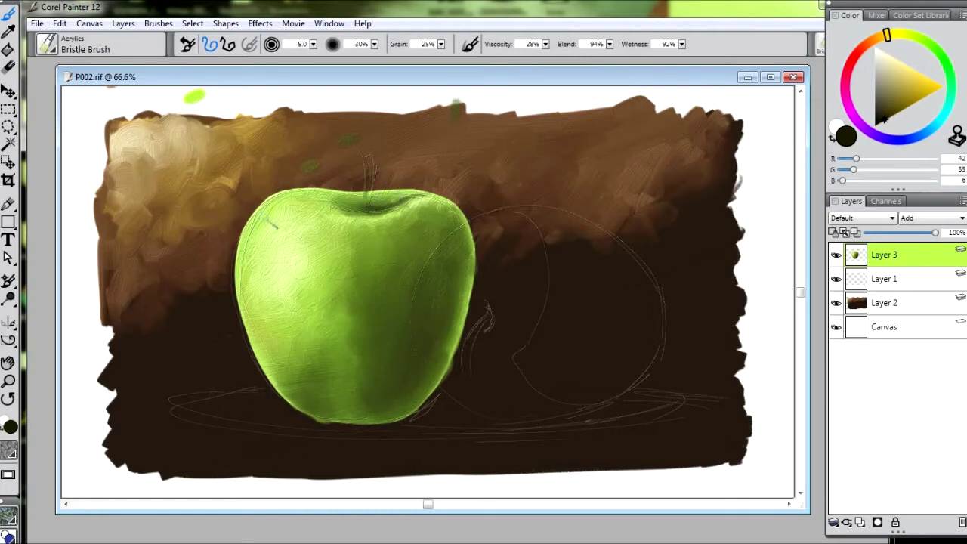
pyautogui.keyDown('alt'); pyautogui.click(515, 359); pyautogui.keyUp('alt')
pyautogui.click(835, 278)
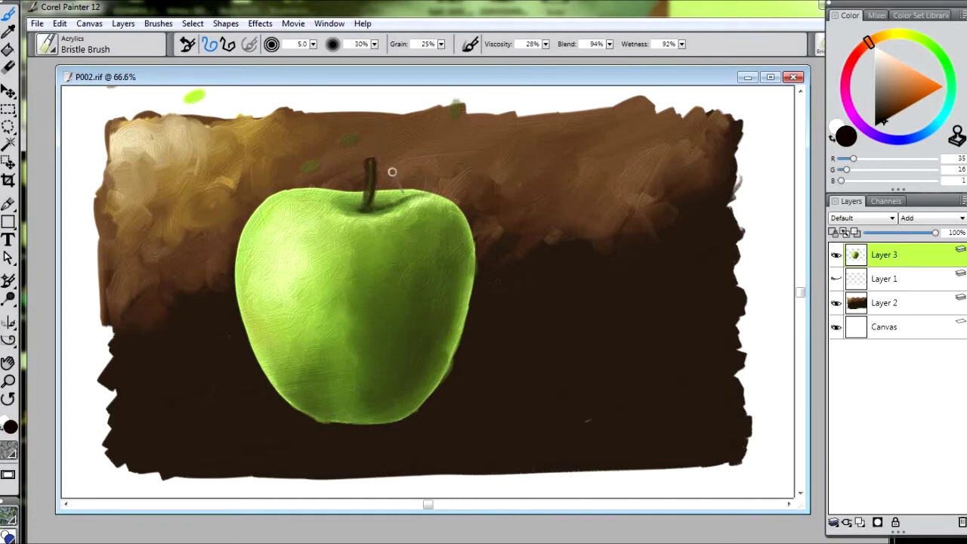
# Add tan and cream highlights along the stem and white touches at its tip, using a fine brush of size 3 to 5
pyautogui.keyDown('alt'); pyautogui.click(371, 183); pyautogui.keyUp('alt')
pyautogui.keyDown('alt'); pyautogui.click(199, 164); pyautogui.keyUp('alt')
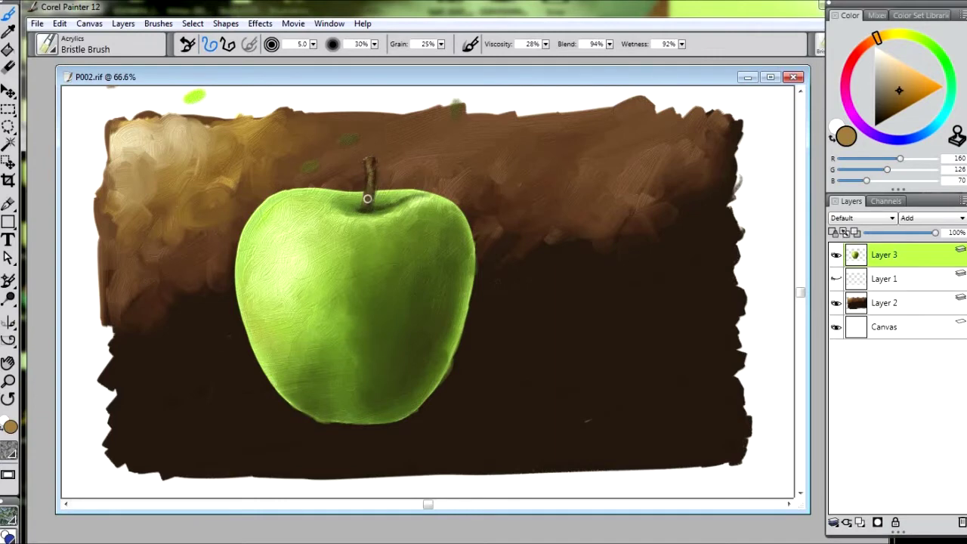
pyautogui.keyDown('alt'); pyautogui.click(126, 135); pyautogui.keyUp('alt')
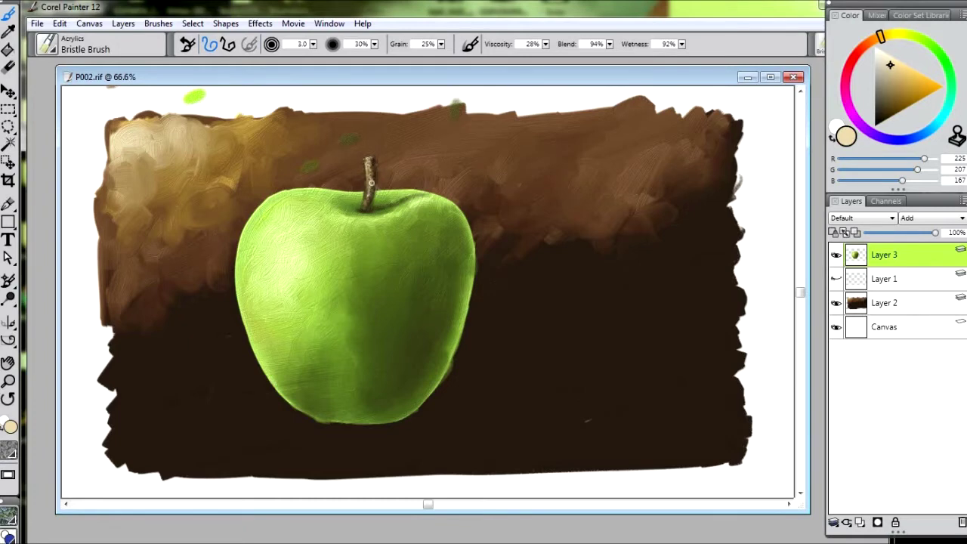
pyautogui.keyDown('alt'); pyautogui.click(397, 103); pyautogui.keyUp('alt')
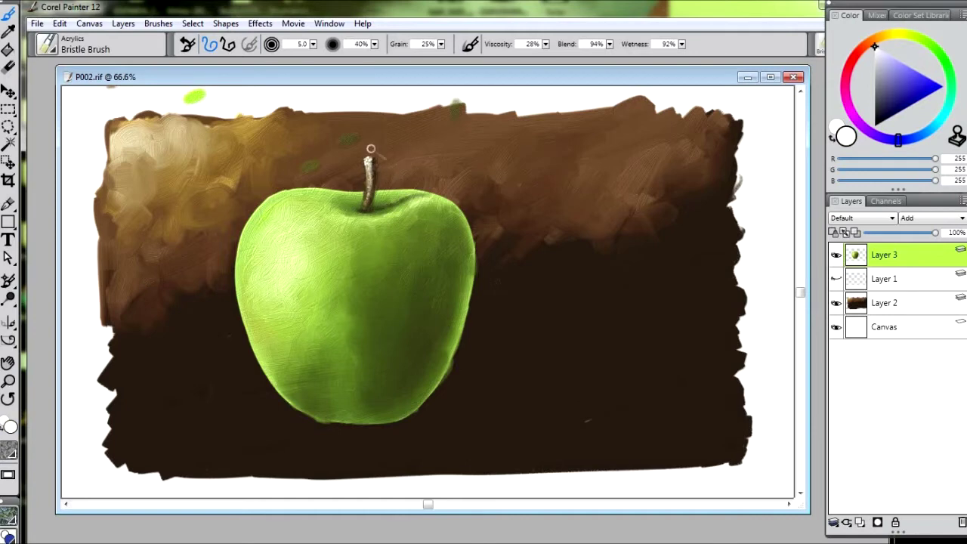
# Brighten the front lip of the stem hollow with sampled lime and pale yellow-green, and soften it with mid-green at brush size 15
pyautogui.keyDown('alt'); pyautogui.click(421, 243); pyautogui.keyUp('alt')
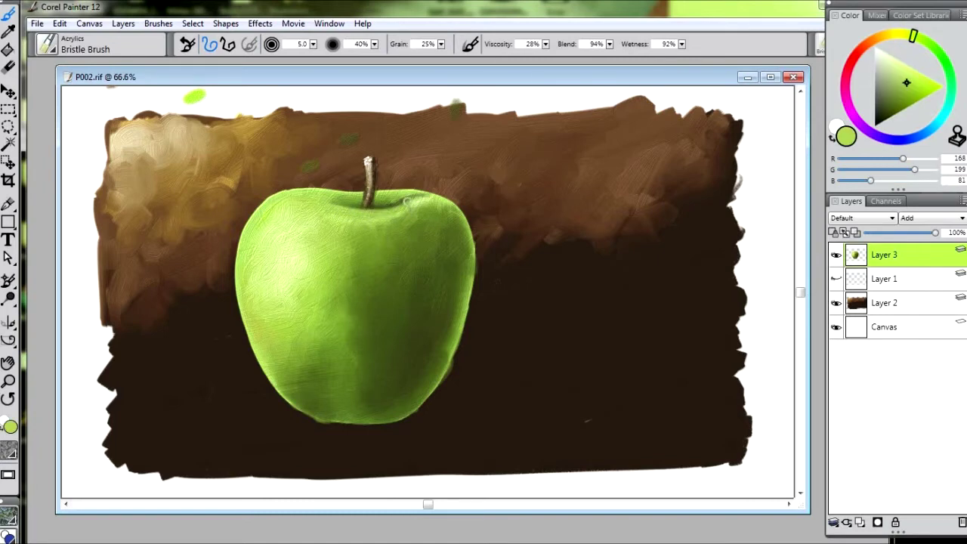
pyautogui.keyDown('alt'); pyautogui.click(342, 224); pyautogui.keyUp('alt')
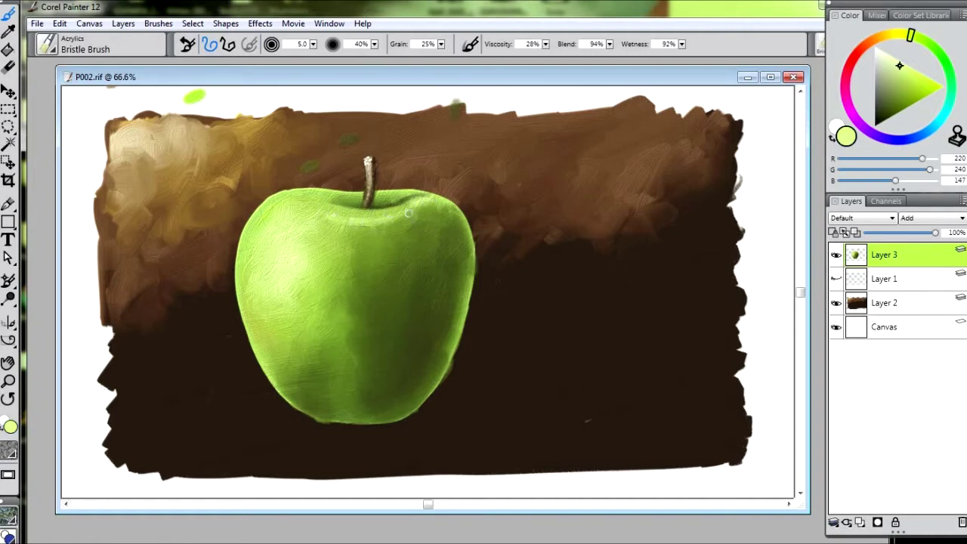
pyautogui.press(']')
pyautogui.press(']')
pyautogui.keyDown('alt'); pyautogui.click(407, 229); pyautogui.keyUp('alt')
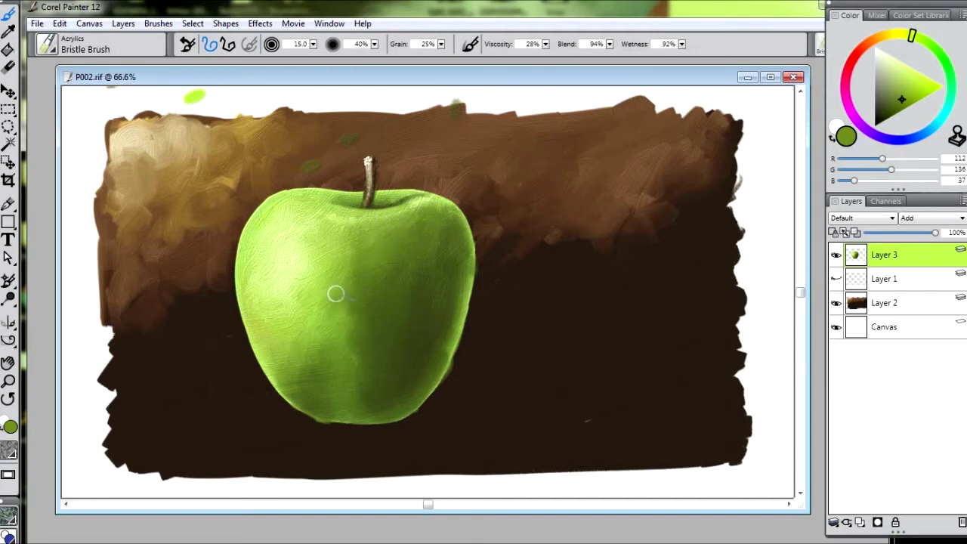
# Deepen the shadow on the apple's lower right and base with sampled dark olive, and show the line sketch again
pyautogui.keyDown('alt'); pyautogui.click(389, 399); pyautogui.keyUp('alt')
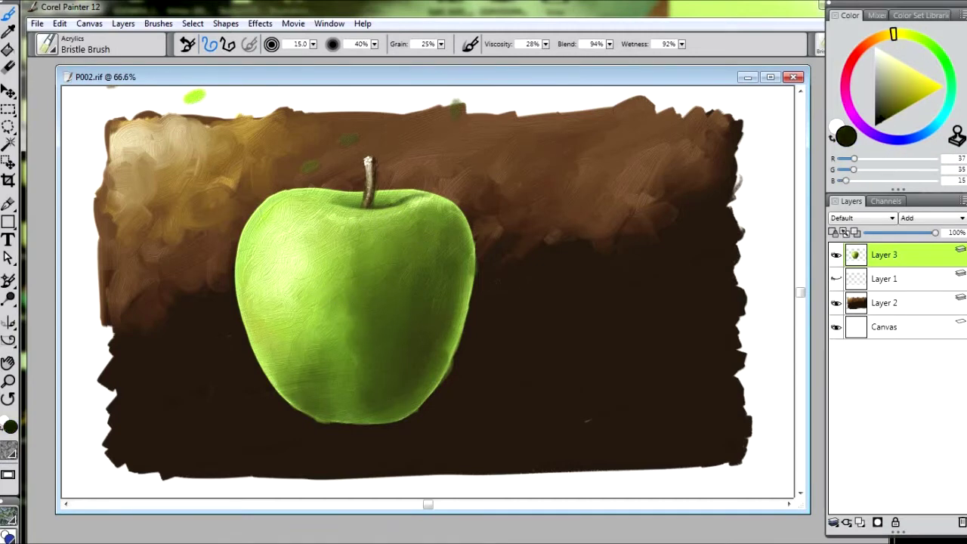
pyautogui.moveTo(407, 344); pyautogui.dragTo(419, 378)
pyautogui.click(836, 278)
pyautogui.moveTo(385, 414)
pyautogui.mouseDown()
pyautogui.moveTo(396, 382)
pyautogui.moveTo(376, 401)
pyautogui.moveTo(401, 335)
pyautogui.moveTo(377, 377)
pyautogui.moveTo(365, 359)
pyautogui.moveTo(345, 374)
pyautogui.moveTo(359, 358)
pyautogui.moveTo(359, 397)
pyautogui.mouseUp()
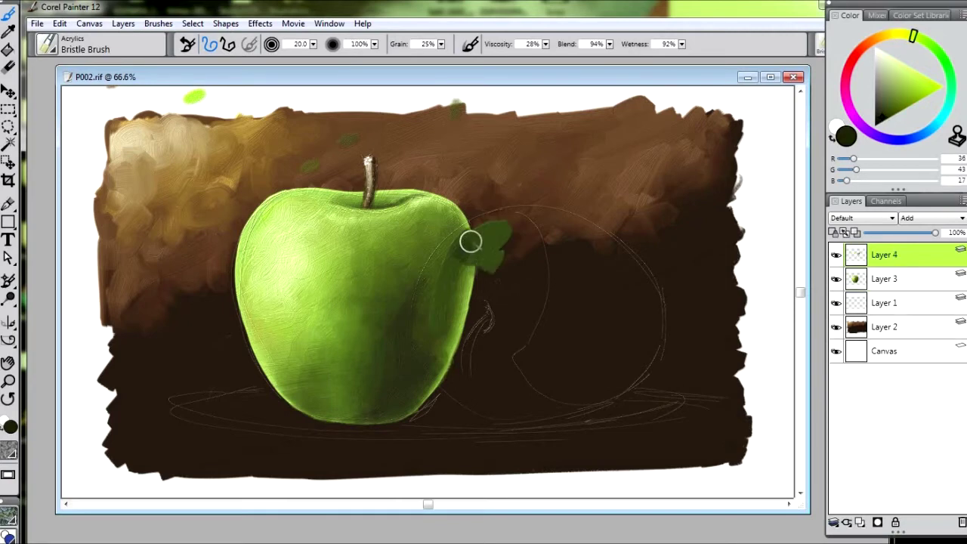
# Fill the second apple's outline with opaque dark green on Layer 4 at brush size 20, and hide the line sketch
pyautogui.moveTo(471, 242)
pyautogui.mouseDown()
pyautogui.moveTo(493, 247)
pyautogui.moveTo(463, 248)
pyautogui.moveTo(469, 231)
pyautogui.moveTo(450, 251)
pyautogui.moveTo(430, 274)
pyautogui.moveTo(443, 317)
pyautogui.moveTo(432, 316)
pyautogui.moveTo(525, 243)
pyautogui.moveTo(446, 285)
pyautogui.moveTo(499, 233)
pyautogui.moveTo(513, 260)
pyautogui.moveTo(570, 234)
pyautogui.moveTo(486, 222)
pyautogui.moveTo(536, 216)
pyautogui.moveTo(620, 256)
pyautogui.moveTo(653, 321)
pyautogui.moveTo(604, 392)
pyautogui.moveTo(471, 396)
pyautogui.moveTo(480, 403)
pyautogui.moveTo(604, 388)
pyautogui.moveTo(607, 365)
pyautogui.moveTo(544, 382)
pyautogui.moveTo(440, 355)
pyautogui.moveTo(419, 313)
pyautogui.moveTo(456, 390)
pyautogui.moveTo(446, 377)
pyautogui.moveTo(450, 317)
pyautogui.moveTo(481, 322)
pyautogui.mouseUp()
pyautogui.click(903, 34)
pyautogui.click(884, 121)
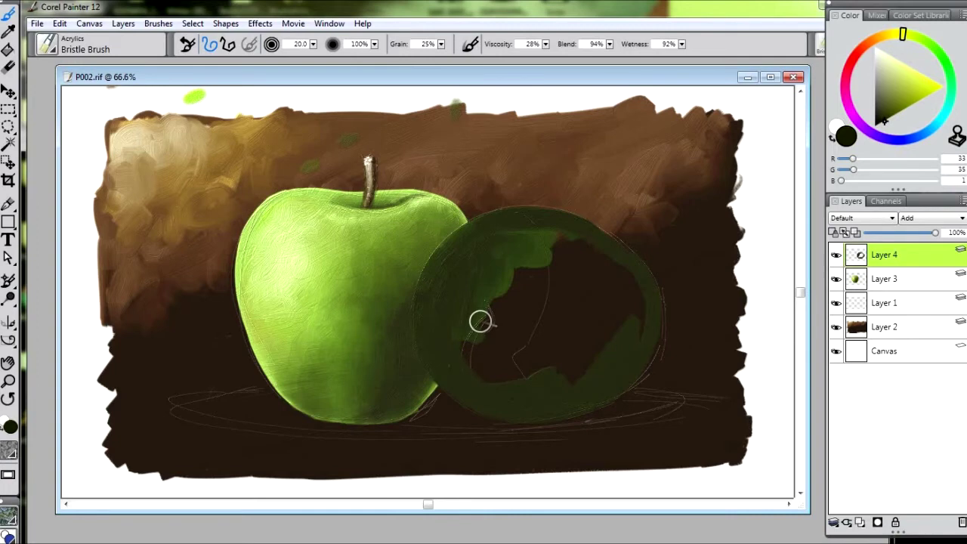
pyautogui.moveTo(480, 321)
pyautogui.mouseDown()
pyautogui.moveTo(485, 373)
pyautogui.moveTo(564, 250)
pyautogui.moveTo(584, 321)
pyautogui.moveTo(587, 278)
pyautogui.moveTo(632, 287)
pyautogui.moveTo(503, 254)
pyautogui.moveTo(503, 373)
pyautogui.moveTo(554, 342)
pyautogui.mouseUp()
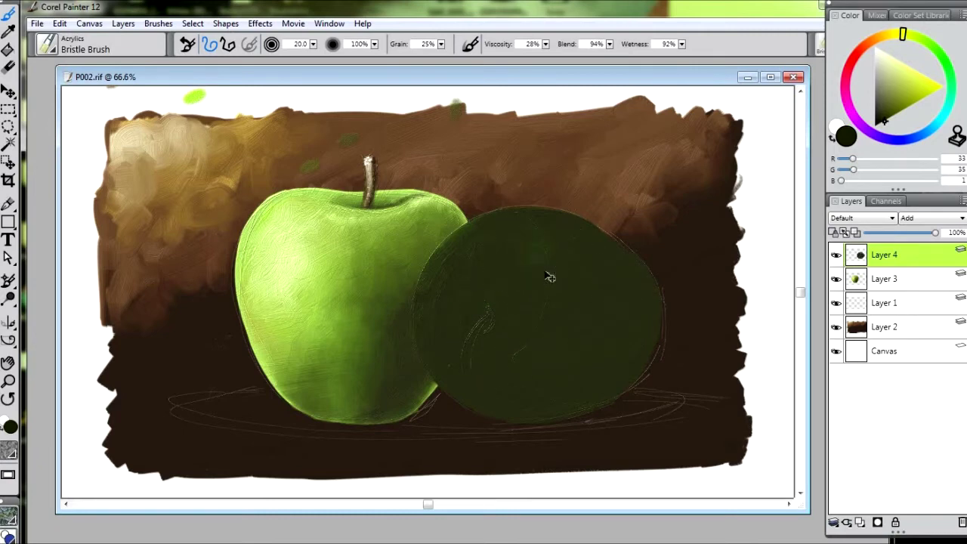
pyautogui.click(836, 303)
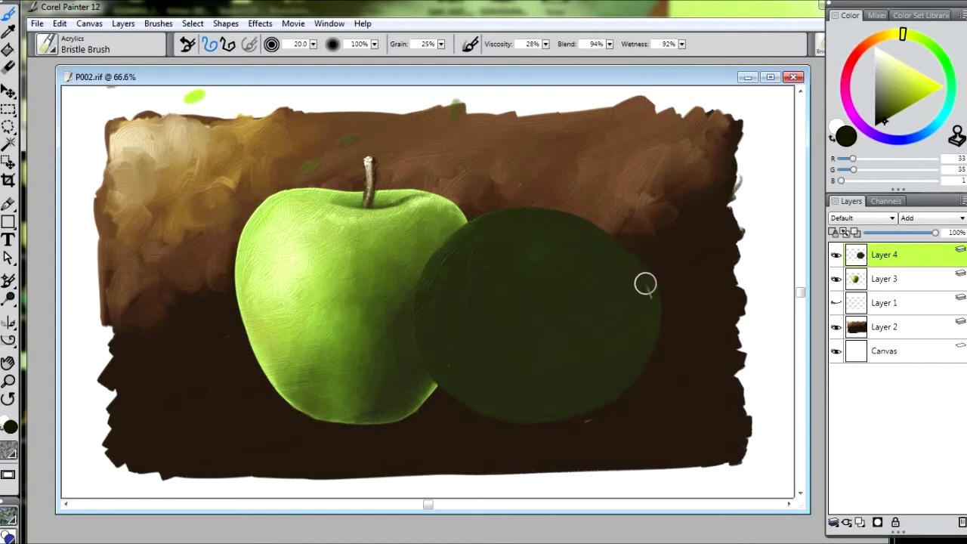
# Try painting sampled light green over the dark second apple's left half, blending it with the dark base at 40% opacity
pyautogui.click(905, 99)
pyautogui.click(906, 106)
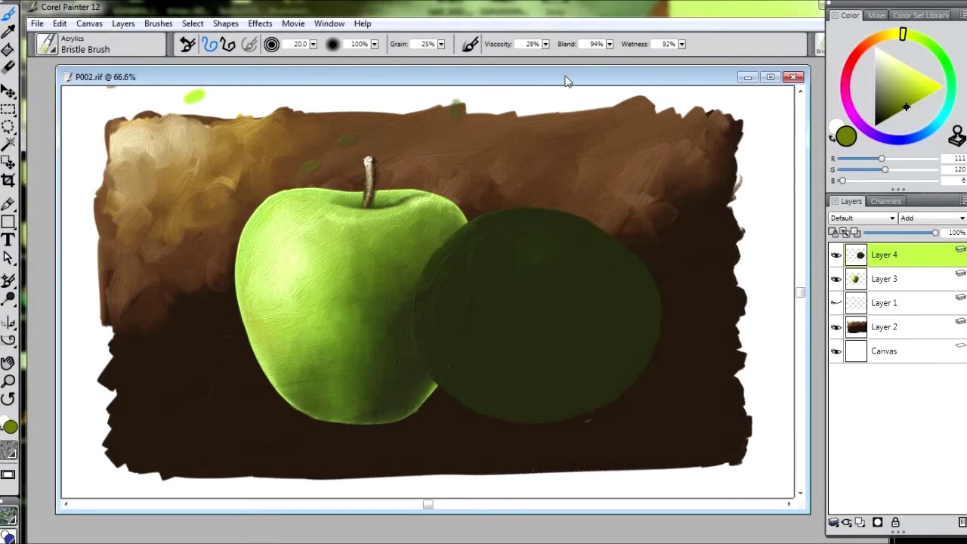
pyautogui.keyDown('alt'); pyautogui.click(270, 324); pyautogui.keyUp('alt')
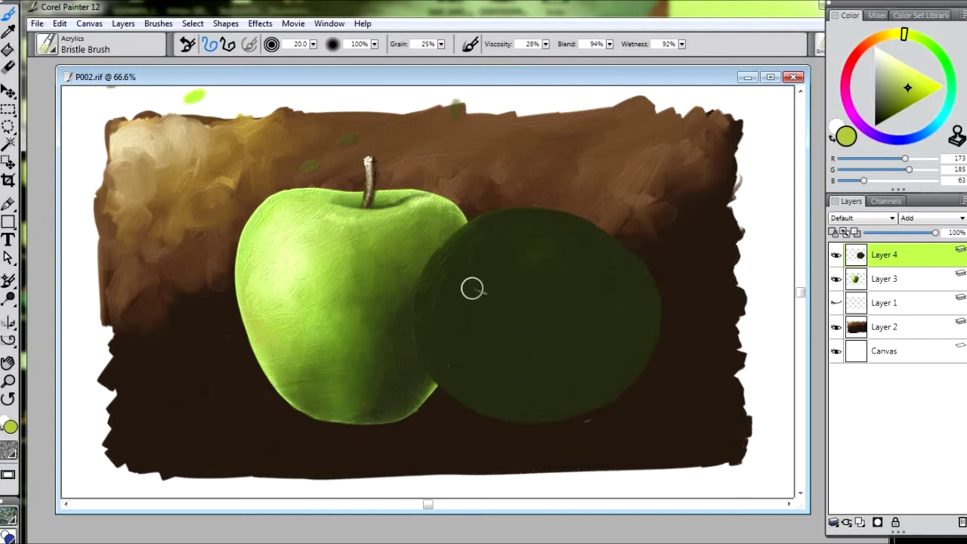
pyautogui.moveTo(476, 242)
pyautogui.mouseDown()
pyautogui.moveTo(545, 239)
pyautogui.moveTo(562, 275)
pyautogui.moveTo(529, 356)
pyautogui.moveTo(462, 312)
pyautogui.moveTo(463, 248)
pyautogui.moveTo(453, 290)
pyautogui.moveTo(482, 246)
pyautogui.moveTo(454, 282)
pyautogui.moveTo(466, 327)
pyautogui.moveTo(456, 356)
pyautogui.moveTo(524, 333)
pyautogui.moveTo(524, 275)
pyautogui.moveTo(483, 258)
pyautogui.moveTo(512, 234)
pyautogui.moveTo(469, 295)
pyautogui.moveTo(502, 294)
pyautogui.moveTo(499, 330)
pyautogui.moveTo(448, 306)
pyautogui.moveTo(503, 311)
pyautogui.moveTo(471, 317)
pyautogui.moveTo(470, 333)
pyautogui.moveTo(509, 312)
pyautogui.moveTo(485, 312)
pyautogui.moveTo(503, 302)
pyautogui.moveTo(484, 318)
pyautogui.moveTo(484, 340)
pyautogui.moveTo(480, 277)
pyautogui.moveTo(482, 333)
pyautogui.moveTo(522, 341)
pyautogui.mouseUp()
pyautogui.press('4')
pyautogui.keyDown('alt'); pyautogui.click(514, 308); pyautogui.keyUp('alt')
pyautogui.keyDown('alt'); pyautogui.click(474, 349); pyautogui.keyUp('alt')
pyautogui.moveTo(475, 365)
pyautogui.mouseDown()
pyautogui.moveTo(518, 322)
pyautogui.moveTo(428, 318)
pyautogui.moveTo(446, 257)
pyautogui.moveTo(434, 265)
pyautogui.moveTo(427, 315)
pyautogui.moveTo(427, 295)
pyautogui.moveTo(464, 253)
pyautogui.moveTo(434, 291)
pyautogui.moveTo(457, 336)
pyautogui.moveTo(429, 350)
pyautogui.moveTo(460, 367)
pyautogui.moveTo(515, 352)
pyautogui.mouseUp()
# Fill the second apple on Layer 4 with opaque mid-green at brush size 20, and lay an olive patch at its base
pyautogui.keyDown('alt'); pyautogui.click(278, 343); pyautogui.keyUp('alt')
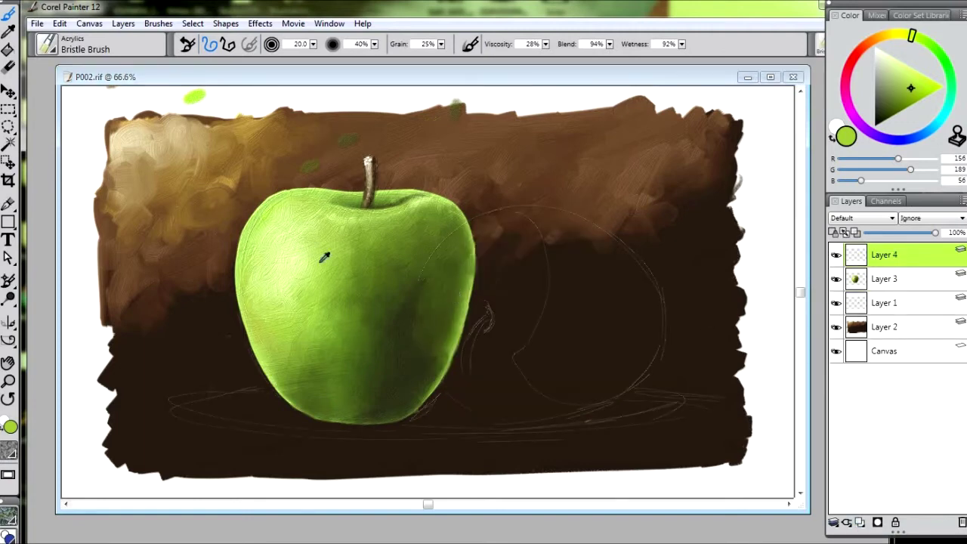
pyautogui.click(905, 94)
pyautogui.moveTo(490, 253); pyautogui.dragTo(462, 296)
pyautogui.press('0')
pyautogui.moveTo(495, 220)
pyautogui.mouseDown()
pyautogui.moveTo(444, 264)
pyautogui.moveTo(442, 375)
pyautogui.mouseUp()
pyautogui.moveTo(444, 268)
pyautogui.mouseDown()
pyautogui.moveTo(450, 382)
pyautogui.moveTo(516, 413)
pyautogui.mouseUp()
pyautogui.moveTo(453, 378)
pyautogui.mouseDown()
pyautogui.moveTo(486, 249)
pyautogui.moveTo(581, 226)
pyautogui.moveTo(652, 340)
pyautogui.moveTo(529, 410)
pyautogui.moveTo(580, 403)
pyautogui.moveTo(525, 403)
pyautogui.moveTo(492, 244)
pyautogui.moveTo(471, 345)
pyautogui.moveTo(597, 267)
pyautogui.moveTo(645, 318)
pyautogui.moveTo(611, 339)
pyautogui.moveTo(497, 315)
pyautogui.moveTo(621, 298)
pyautogui.moveTo(539, 354)
pyautogui.moveTo(524, 401)
pyautogui.mouseUp()
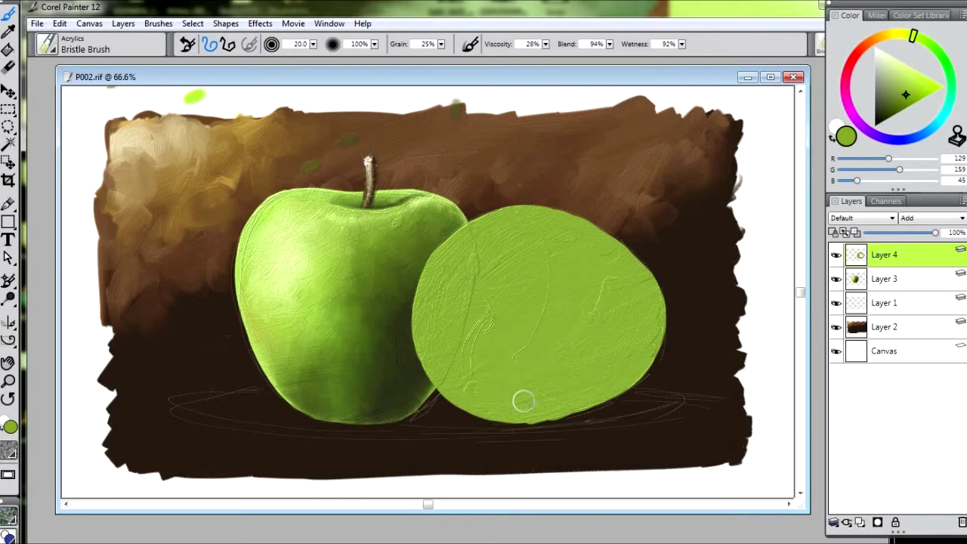
pyautogui.click(903, 35)
pyautogui.moveTo(519, 373)
pyautogui.mouseDown()
pyautogui.moveTo(589, 375)
pyautogui.moveTo(546, 407)
pyautogui.moveTo(558, 404)
pyautogui.moveTo(568, 373)
pyautogui.mouseUp()
# Erase the stray green marks above the first apple on Layer 3
pyautogui.press('n')
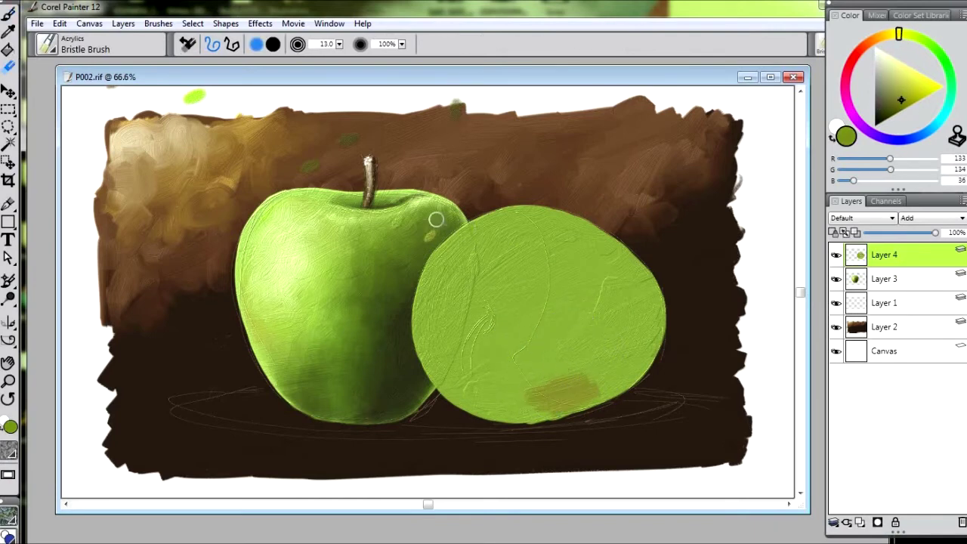
pyautogui.click(893, 276)
pyautogui.moveTo(458, 104); pyautogui.dragTo(446, 123)
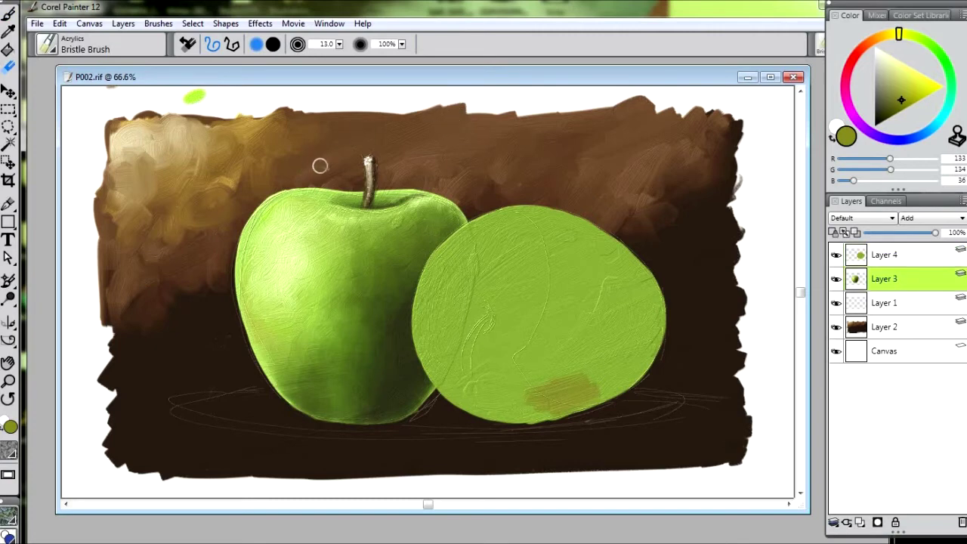
# Paint olive green over the second apple's right half on Layer 4 and blend it across the middle into the green
pyautogui.hotkey('alt', ']')
pyautogui.press('b')
pyautogui.moveTo(533, 384)
pyautogui.mouseDown()
pyautogui.moveTo(602, 377)
pyautogui.moveTo(611, 319)
pyautogui.moveTo(570, 273)
pyautogui.moveTo(610, 247)
pyautogui.moveTo(647, 354)
pyautogui.moveTo(582, 404)
pyautogui.moveTo(597, 378)
pyautogui.moveTo(548, 220)
pyautogui.mouseUp()
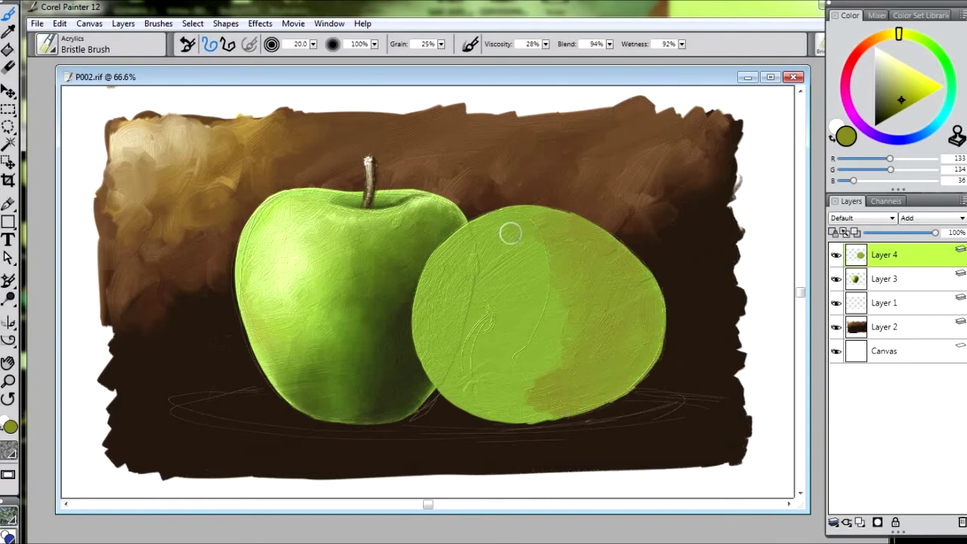
pyautogui.moveTo(556, 308)
pyautogui.mouseDown()
pyautogui.moveTo(551, 369)
pyautogui.moveTo(512, 399)
pyautogui.moveTo(539, 410)
pyautogui.moveTo(505, 412)
pyautogui.mouseUp()
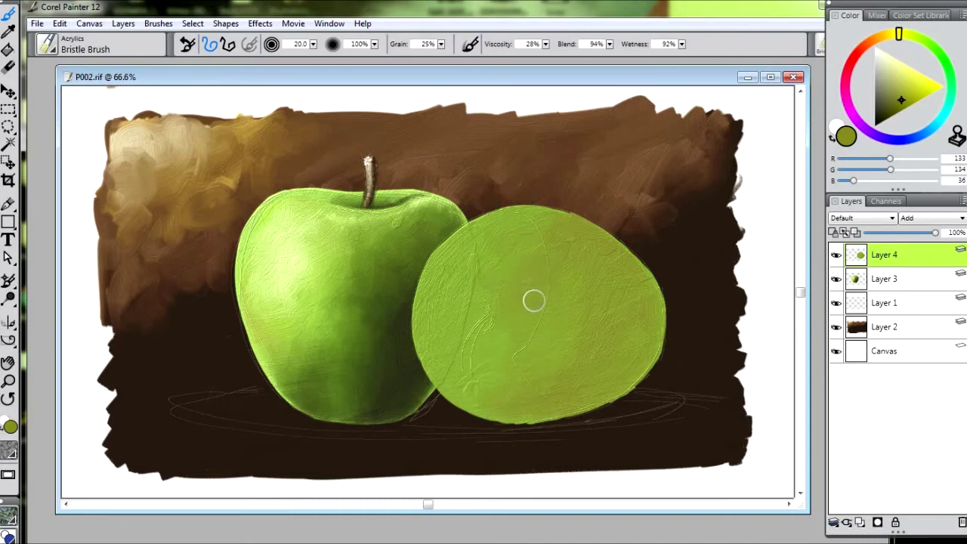
# Blend sampled mid-green and yellowish olive tones softly over the second apple's middle at 40% opacity
pyautogui.keyDown('alt'); pyautogui.click(495, 303); pyautogui.keyUp('alt')
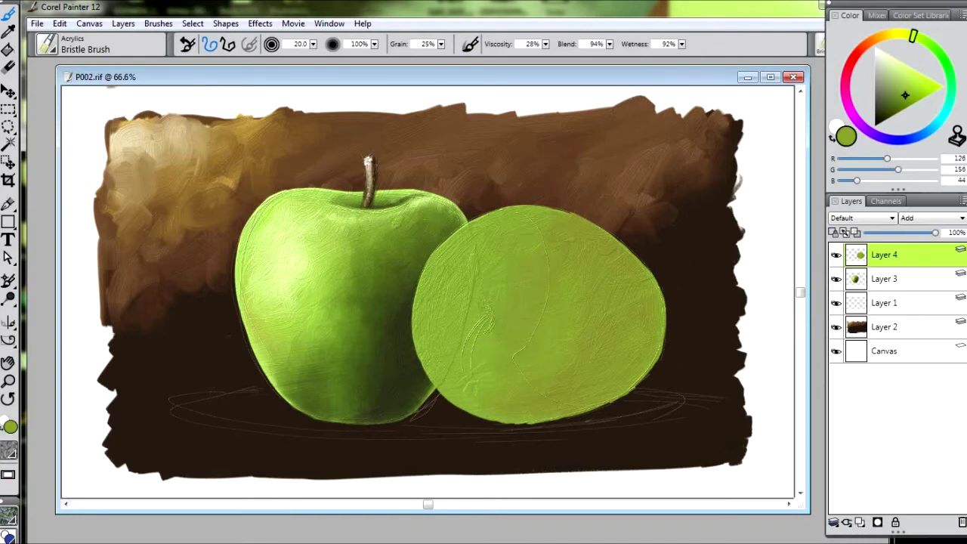
pyautogui.click(906, 85)
pyautogui.click(899, 34)
pyautogui.click(904, 102)
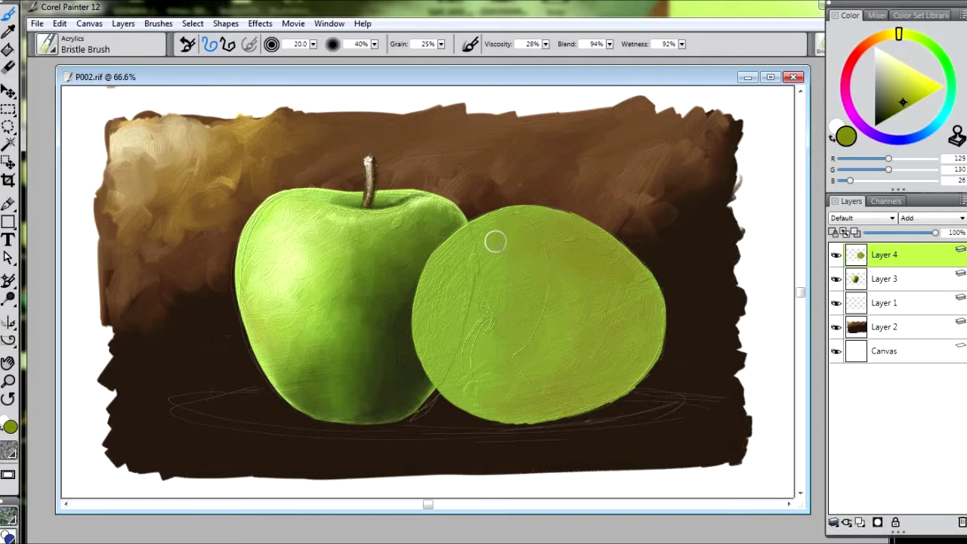
# Paint a soft dark stem hollow left of the second apple's centre, using dark green sampled from the first apple's shadow
pyautogui.keyDown('alt'); pyautogui.click(399, 297); pyautogui.keyUp('alt')
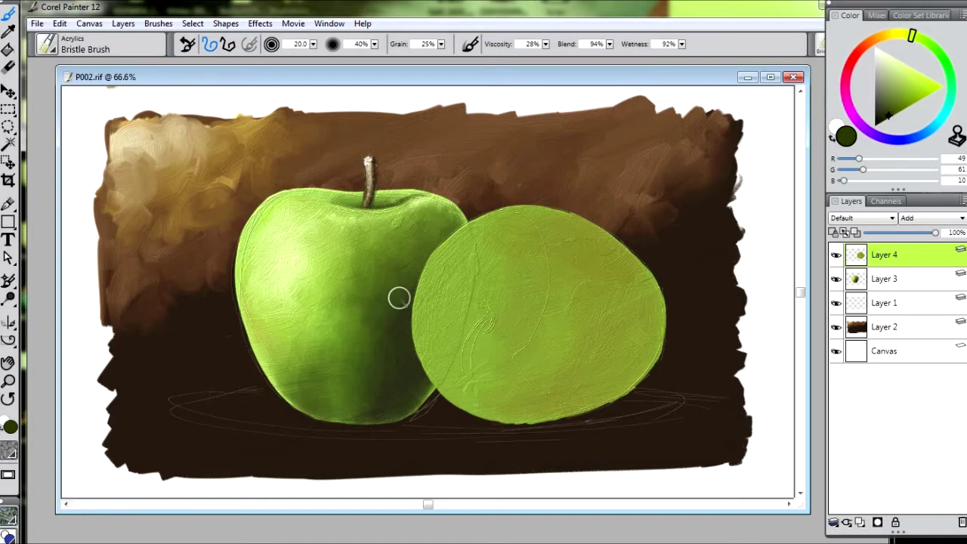
pyautogui.moveTo(489, 314)
pyautogui.mouseDown()
pyautogui.moveTo(459, 328)
pyautogui.moveTo(488, 309)
pyautogui.moveTo(460, 315)
pyautogui.moveTo(477, 330)
pyautogui.moveTo(446, 324)
pyautogui.moveTo(494, 295)
pyautogui.moveTo(475, 349)
pyautogui.mouseUp()
pyautogui.moveTo(480, 313)
pyautogui.mouseDown()
pyautogui.moveTo(500, 303)
pyautogui.moveTo(498, 330)
pyautogui.moveTo(473, 344)
pyautogui.moveTo(527, 317)
pyautogui.moveTo(501, 347)
pyautogui.moveTo(507, 337)
pyautogui.moveTo(460, 321)
pyautogui.moveTo(463, 331)
pyautogui.moveTo(470, 293)
pyautogui.moveTo(482, 293)
pyautogui.moveTo(454, 287)
pyautogui.moveTo(459, 350)
pyautogui.mouseUp()
pyautogui.keyDown('alt'); pyautogui.click(521, 337); pyautogui.keyUp('alt')
pyautogui.keyDown('alt'); pyautogui.click(492, 332); pyautogui.keyUp('alt')
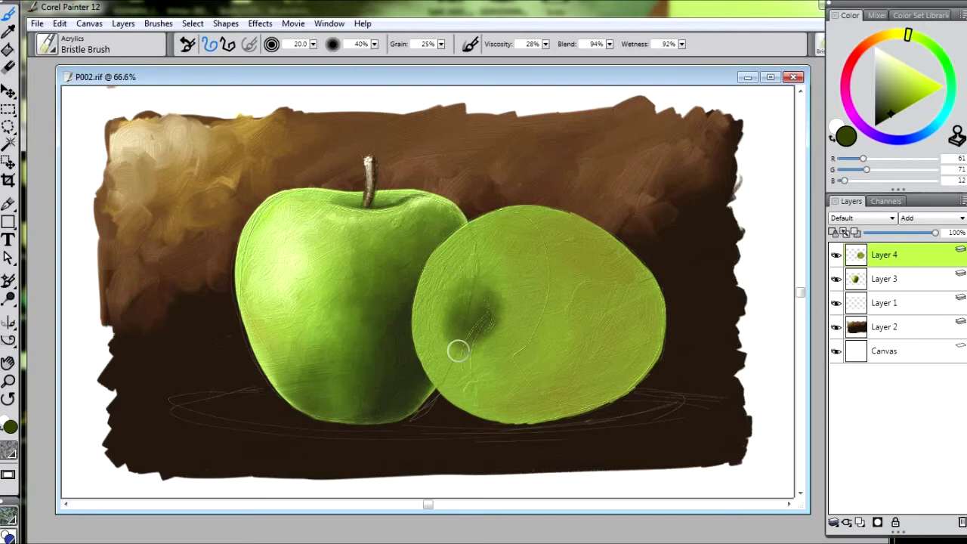
# Shade the second apple from its upper right down through the middle with darker olive green at brush size 23
pyautogui.press(']')
pyautogui.moveTo(908, 35); pyautogui.dragTo(905, 34)
pyautogui.click(898, 107)
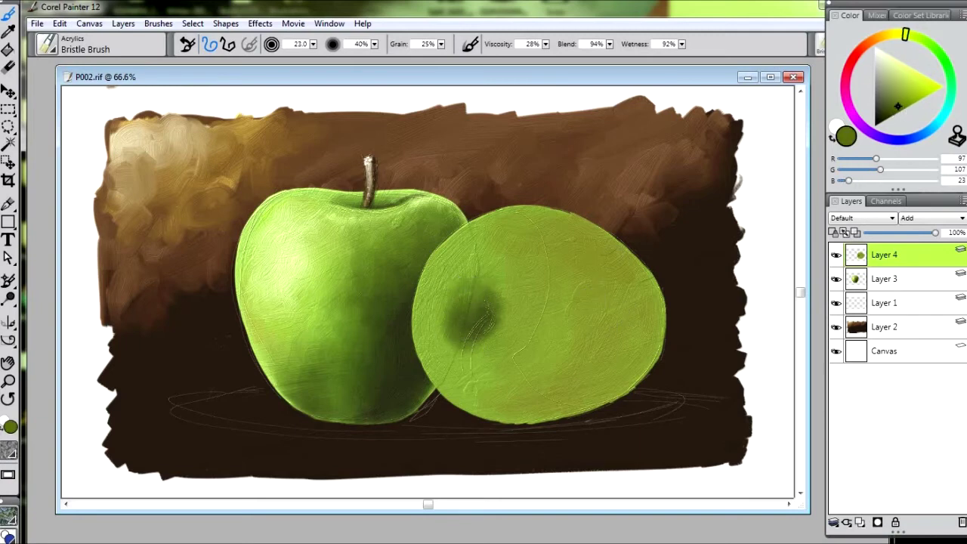
pyautogui.moveTo(570, 227)
pyautogui.mouseDown()
pyautogui.moveTo(556, 219)
pyautogui.moveTo(566, 224)
pyautogui.moveTo(569, 319)
pyautogui.moveTo(546, 370)
pyautogui.moveTo(564, 261)
pyautogui.moveTo(548, 222)
pyautogui.moveTo(573, 235)
pyautogui.moveTo(515, 392)
pyautogui.moveTo(543, 290)
pyautogui.mouseUp()
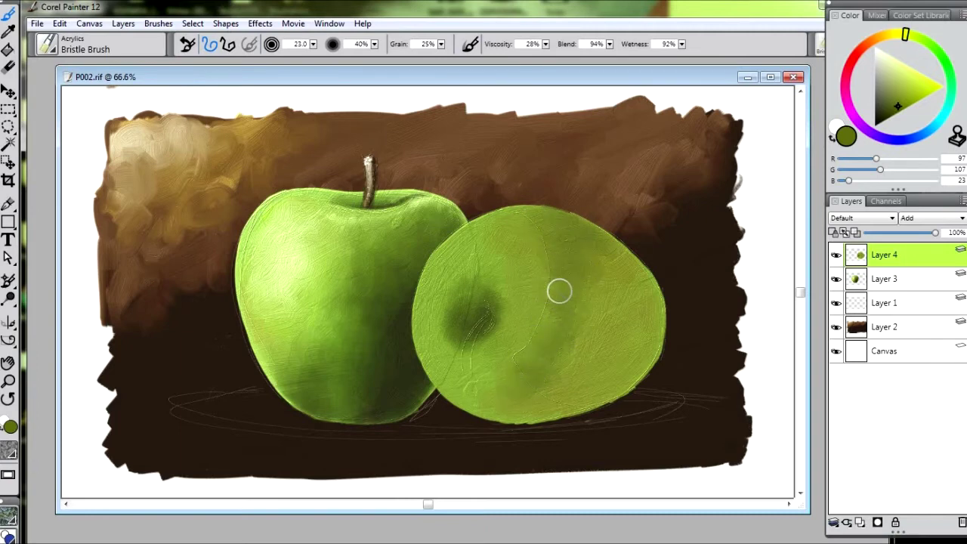
# Paint darker olive green over the second apple's right half and lower edge, enlarging the brush to size 34
pyautogui.moveTo(548, 369)
pyautogui.mouseDown()
pyautogui.moveTo(575, 332)
pyautogui.moveTo(596, 270)
pyautogui.moveTo(583, 233)
pyautogui.moveTo(631, 300)
pyautogui.moveTo(625, 250)
pyautogui.moveTo(610, 289)
pyautogui.moveTo(635, 317)
pyautogui.mouseUp()
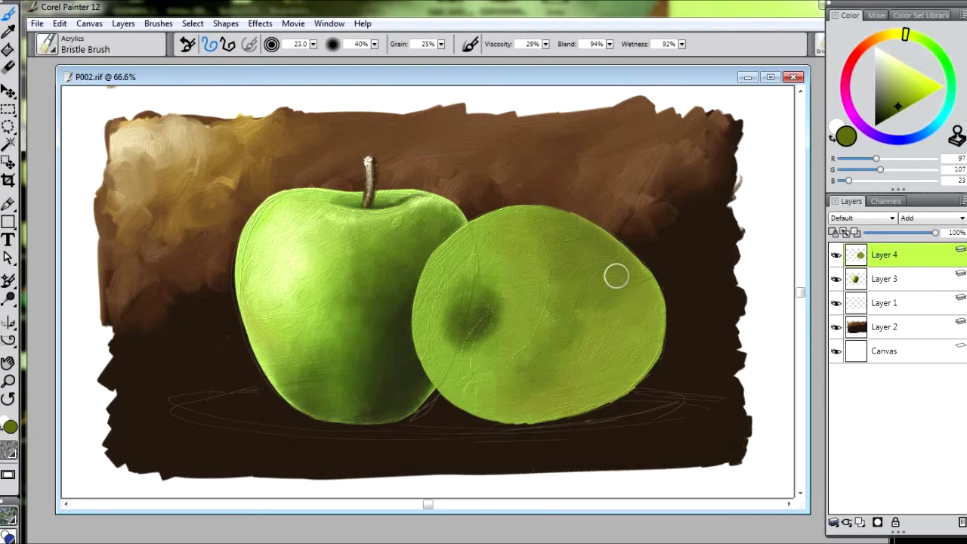
pyautogui.press(']')
pyautogui.press(']')
pyautogui.click(889, 111)
pyautogui.moveTo(602, 323)
pyautogui.mouseDown()
pyautogui.moveTo(630, 295)
pyautogui.moveTo(632, 348)
pyautogui.moveTo(645, 298)
pyautogui.moveTo(624, 261)
pyautogui.moveTo(604, 345)
pyautogui.moveTo(556, 292)
pyautogui.moveTo(571, 345)
pyautogui.moveTo(564, 361)
pyautogui.moveTo(614, 299)
pyautogui.moveTo(622, 346)
pyautogui.moveTo(644, 337)
pyautogui.moveTo(584, 390)
pyautogui.moveTo(604, 384)
pyautogui.moveTo(486, 410)
pyautogui.moveTo(529, 401)
pyautogui.moveTo(481, 391)
pyautogui.moveTo(602, 388)
pyautogui.moveTo(591, 395)
pyautogui.moveTo(617, 332)
pyautogui.moveTo(626, 335)
pyautogui.mouseUp()
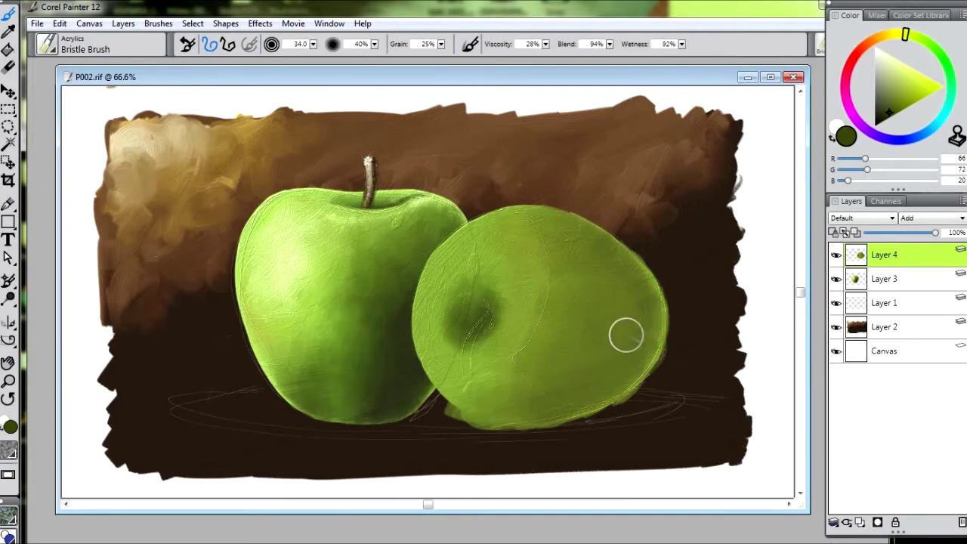
# Erase the paint spilling past the second apple's lower-left and right edges to give it a rounder outline
pyautogui.press('n')
pyautogui.moveTo(447, 409); pyautogui.dragTo(492, 432)
pyautogui.moveTo(613, 225)
pyautogui.mouseDown()
pyautogui.moveTo(654, 298)
pyautogui.moveTo(637, 253)
pyautogui.moveTo(652, 354)
pyautogui.moveTo(617, 404)
pyautogui.moveTo(654, 385)
pyautogui.mouseUp()
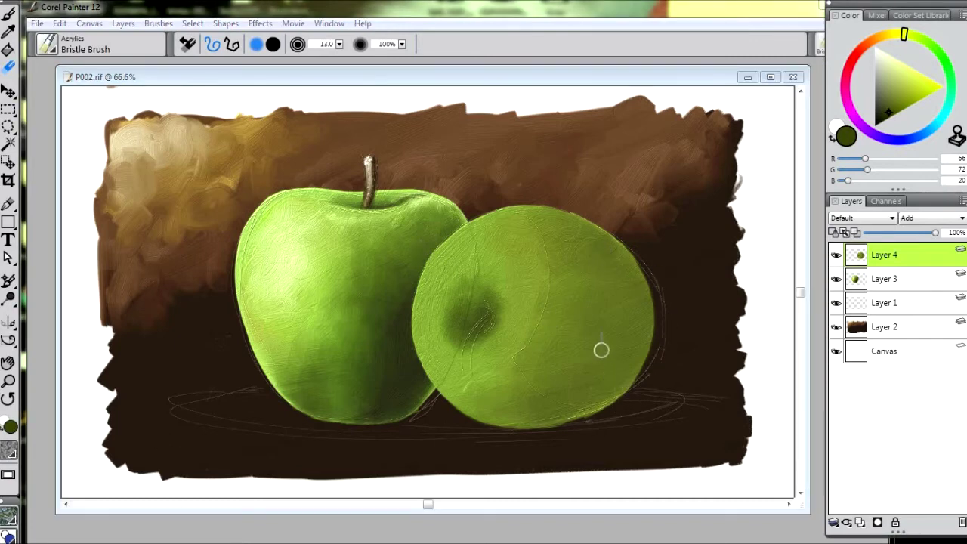
pyautogui.moveTo(457, 317); pyautogui.dragTo(495, 306)
# Shade the second apple's right half with dark olive and soften the transition at its middle using brush size 25 and 30% opacity
pyautogui.press('b')
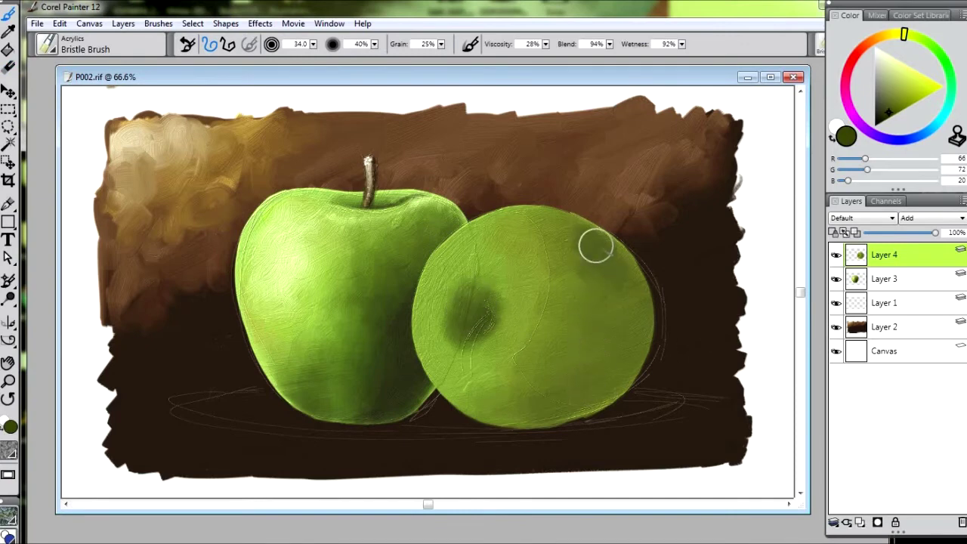
pyautogui.moveTo(566, 248)
pyautogui.mouseDown()
pyautogui.moveTo(544, 218)
pyautogui.moveTo(612, 283)
pyautogui.moveTo(567, 362)
pyautogui.moveTo(509, 393)
pyautogui.moveTo(574, 341)
pyautogui.moveTo(589, 285)
pyautogui.moveTo(626, 253)
pyautogui.moveTo(622, 352)
pyautogui.moveTo(537, 390)
pyautogui.moveTo(515, 377)
pyautogui.moveTo(529, 261)
pyautogui.moveTo(543, 229)
pyautogui.moveTo(605, 262)
pyautogui.mouseUp()
pyautogui.moveTo(566, 305)
pyautogui.mouseDown()
pyautogui.moveTo(584, 342)
pyautogui.moveTo(571, 316)
pyautogui.moveTo(609, 310)
pyautogui.moveTo(571, 320)
pyautogui.moveTo(565, 352)
pyautogui.moveTo(580, 350)
pyautogui.moveTo(529, 375)
pyautogui.mouseUp()
pyautogui.press('[')
pyautogui.press('[')
pyautogui.press('3')
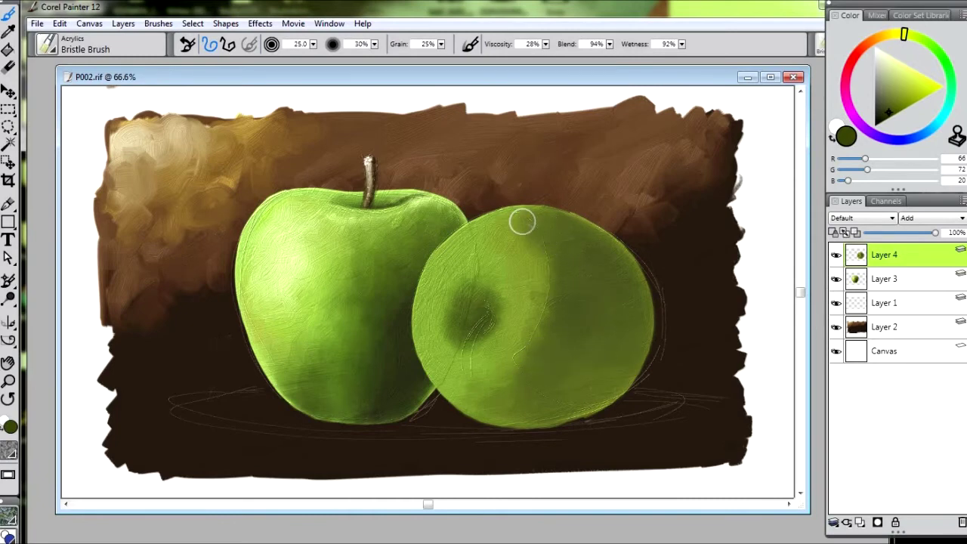
# Deepen the shadow along the second apple's upper-right side with a very dark green at size 25 and 30% opacity
pyautogui.keyDown('alt'); pyautogui.click(497, 268); pyautogui.keyUp('alt')
pyautogui.keyDown('alt'); pyautogui.click(497, 270); pyautogui.keyUp('alt')
pyautogui.keyDown('alt'); pyautogui.click(608, 254); pyautogui.keyUp('alt')
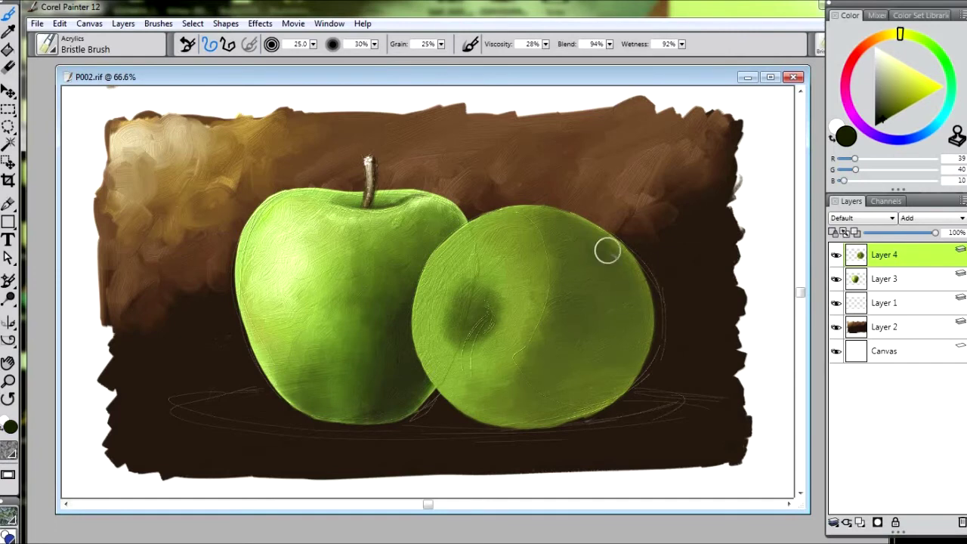
pyautogui.moveTo(613, 247)
pyautogui.mouseDown()
pyautogui.moveTo(638, 286)
pyautogui.moveTo(637, 354)
pyautogui.moveTo(603, 264)
pyautogui.moveTo(594, 275)
pyautogui.moveTo(600, 261)
pyautogui.moveTo(609, 304)
pyautogui.moveTo(639, 293)
pyautogui.moveTo(635, 250)
pyautogui.moveTo(616, 306)
pyautogui.moveTo(643, 291)
pyautogui.moveTo(642, 324)
pyautogui.moveTo(613, 262)
pyautogui.moveTo(568, 249)
pyautogui.moveTo(601, 277)
pyautogui.moveTo(612, 266)
pyautogui.moveTo(616, 286)
pyautogui.moveTo(603, 271)
pyautogui.moveTo(589, 312)
pyautogui.moveTo(648, 334)
pyautogui.moveTo(592, 296)
pyautogui.moveTo(595, 339)
pyautogui.moveTo(561, 347)
pyautogui.moveTo(577, 359)
pyautogui.moveTo(607, 326)
pyautogui.moveTo(621, 276)
pyautogui.moveTo(649, 306)
pyautogui.moveTo(601, 348)
pyautogui.moveTo(615, 366)
pyautogui.moveTo(631, 354)
pyautogui.moveTo(573, 336)
pyautogui.moveTo(571, 315)
pyautogui.moveTo(601, 360)
pyautogui.moveTo(633, 302)
pyautogui.moveTo(617, 362)
pyautogui.mouseUp()
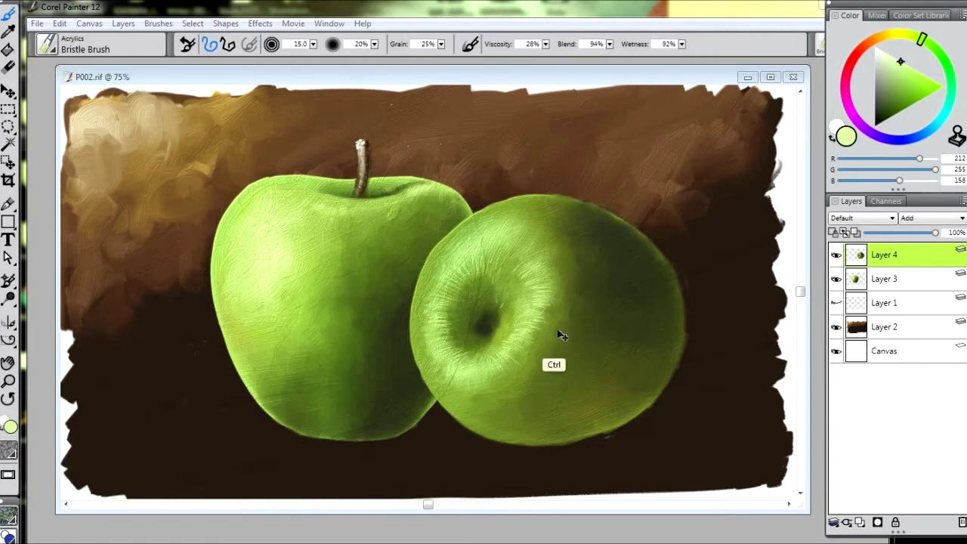
# Switch the brush to freehand strokes and reduce its size to 1 for detailing the second apple
pyautogui.hotkey('ctrl', '=')
pyautogui.hotkey('ctrl', '=')
pyautogui.press('[')
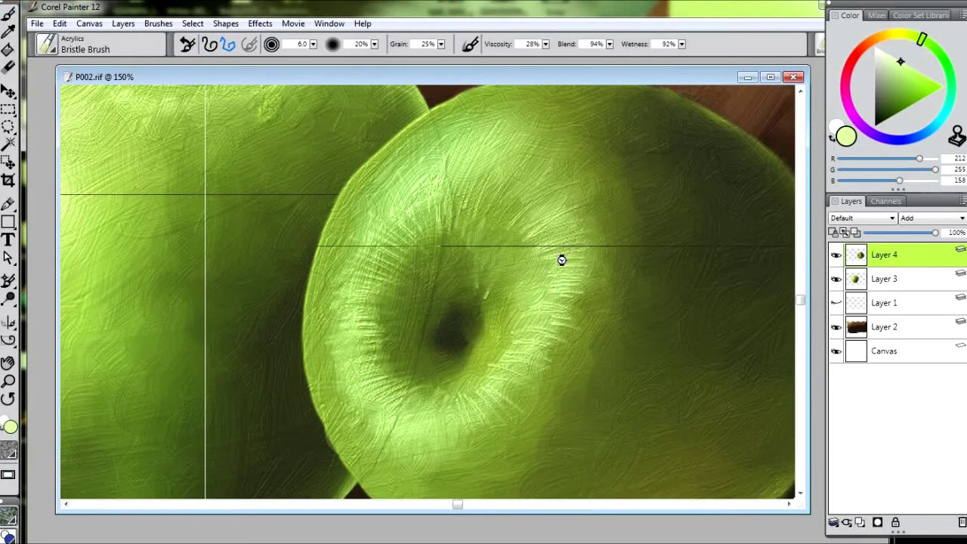
pyautogui.hotkey('ctrl', '-')
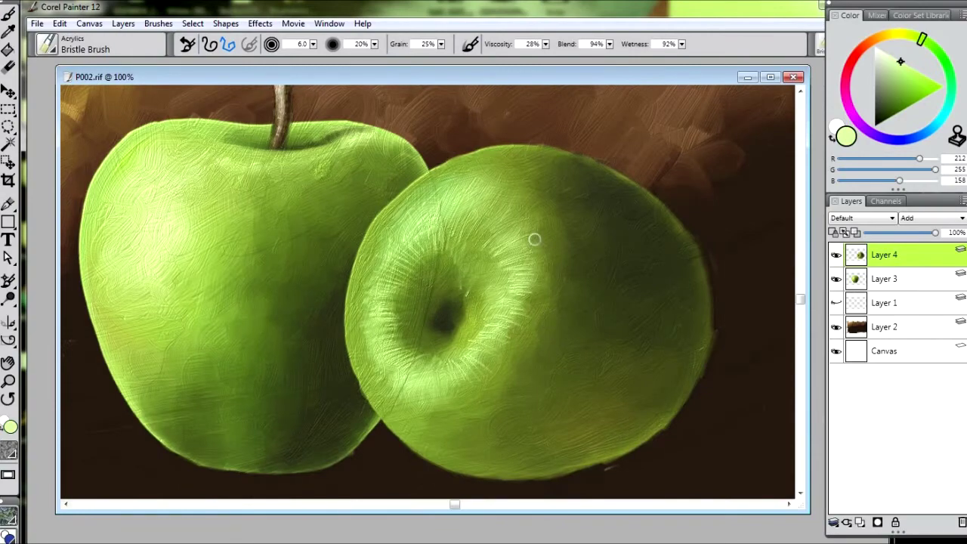
pyautogui.hotkey('ctrl', '-')
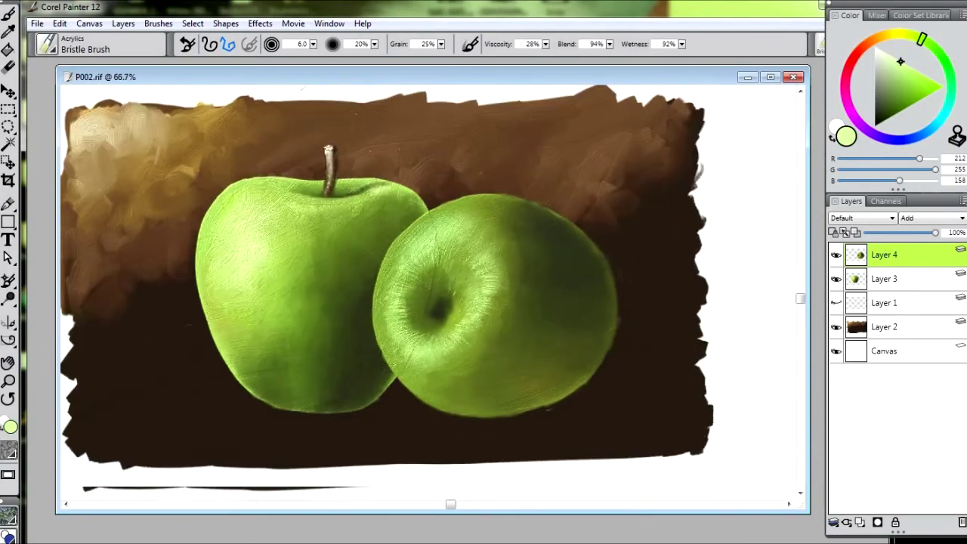
pyautogui.click(209, 44)
pyautogui.hotkey('ctrl', '+')
pyautogui.hotkey('ctrl', '+')
pyautogui.hotkey('ctrl', '+')
pyautogui.press('[')
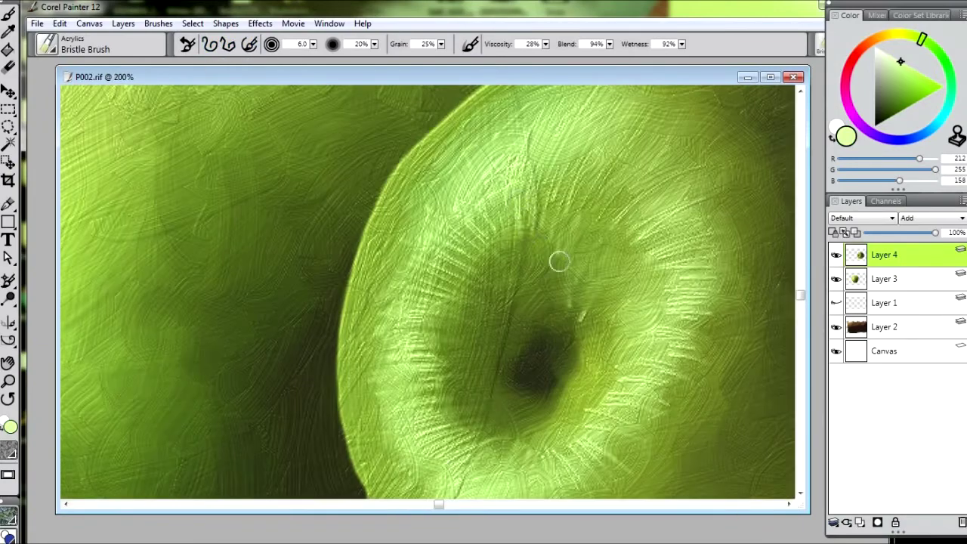
pyautogui.hotkey('ctrl', '-')
pyautogui.hotkey('ctrl', '-')
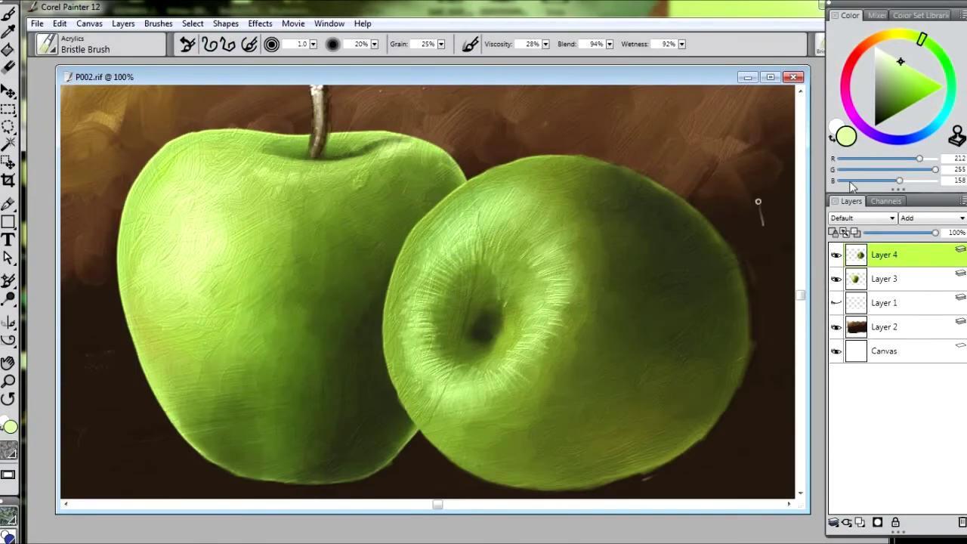
# Dab sampled dark greens and a brownish ochre into the second apple's stem hollow at brush size 5 and 60% opacity
pyautogui.keyDown('alt'); pyautogui.click(484, 305); pyautogui.keyUp('alt')
pyautogui.keyDown('alt'); pyautogui.click(502, 300); pyautogui.keyUp('alt')
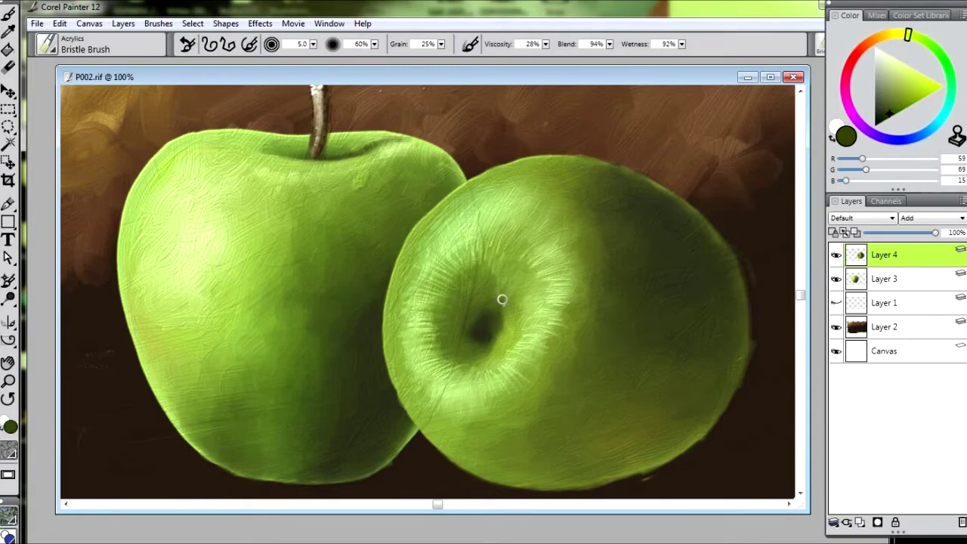
pyautogui.keyDown('alt'); pyautogui.click(486, 328); pyautogui.keyUp('alt')
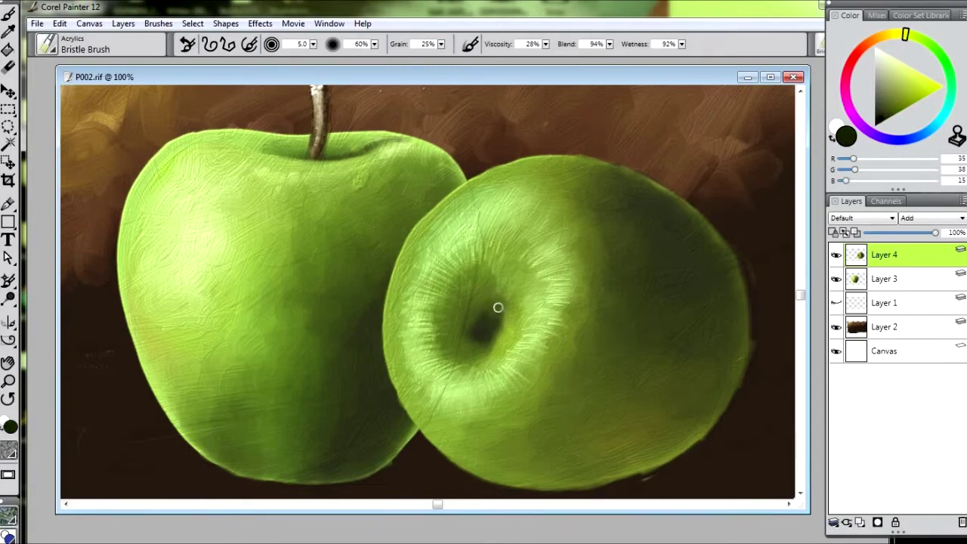
pyautogui.keyDown('alt'); pyautogui.click(642, 423); pyautogui.keyUp('alt')
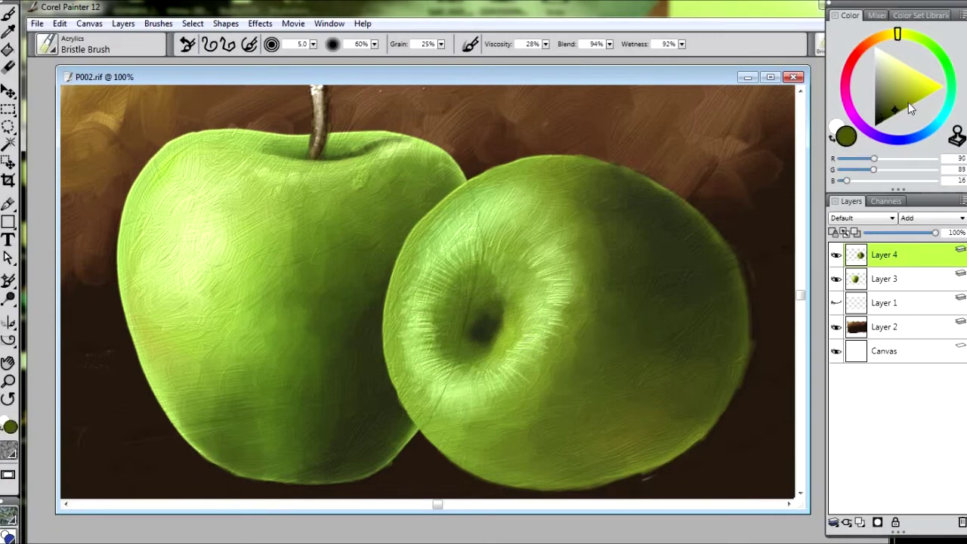
pyautogui.click(897, 101)
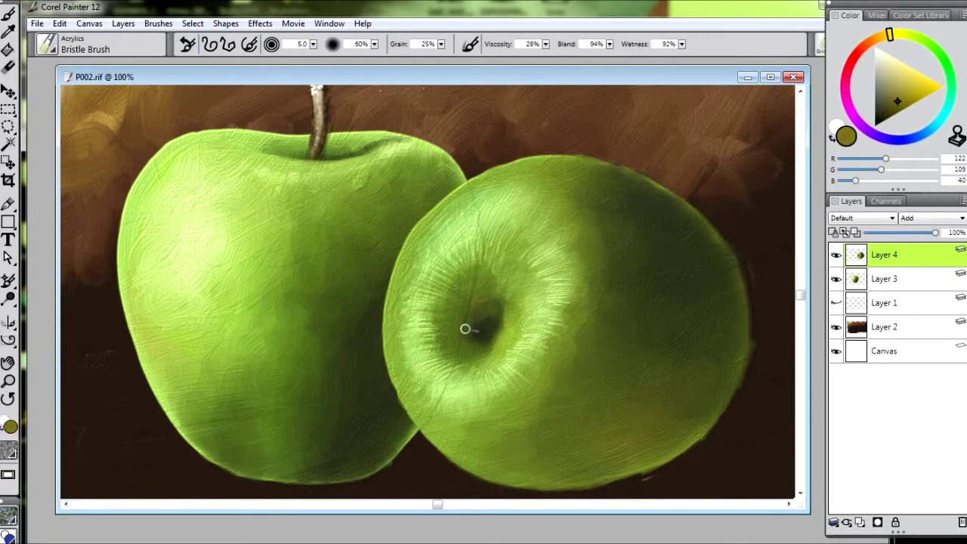
# Deepen the stem hollow with fine size 1 strokes in sampled dark greens and a dark brown
pyautogui.keyDown('alt'); pyautogui.click(462, 317); pyautogui.keyUp('alt')
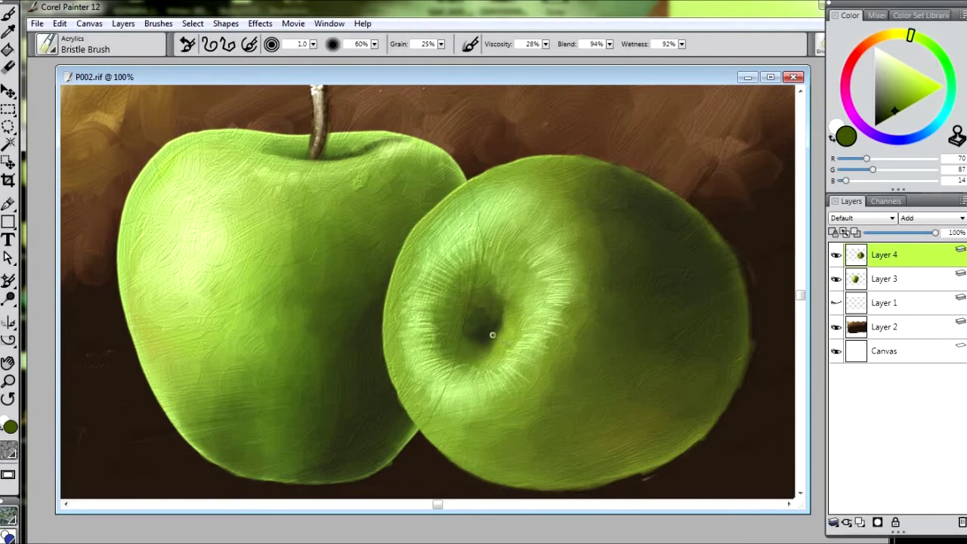
pyautogui.keyDown('alt'); pyautogui.click(482, 348); pyautogui.keyUp('alt')
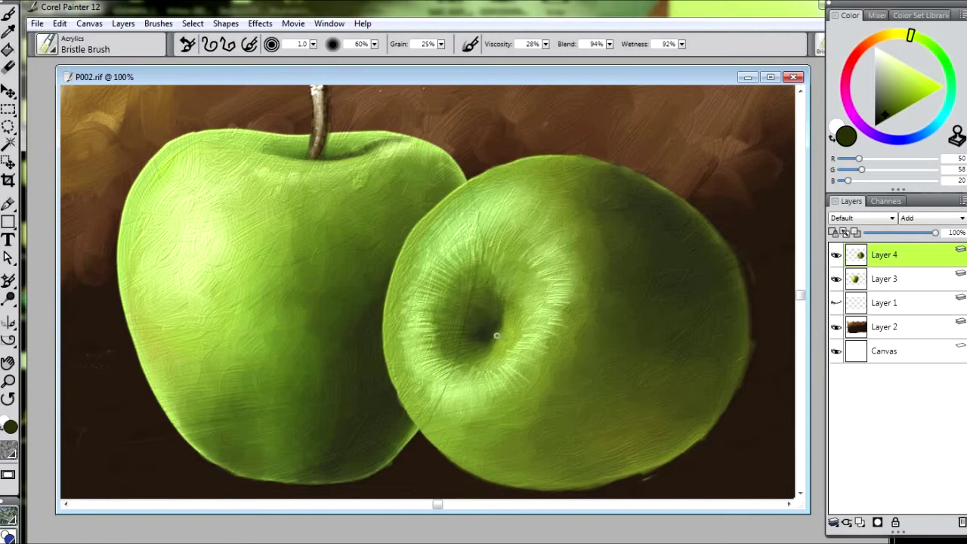
pyautogui.keyDown('alt'); pyautogui.click(491, 334); pyautogui.keyUp('alt')
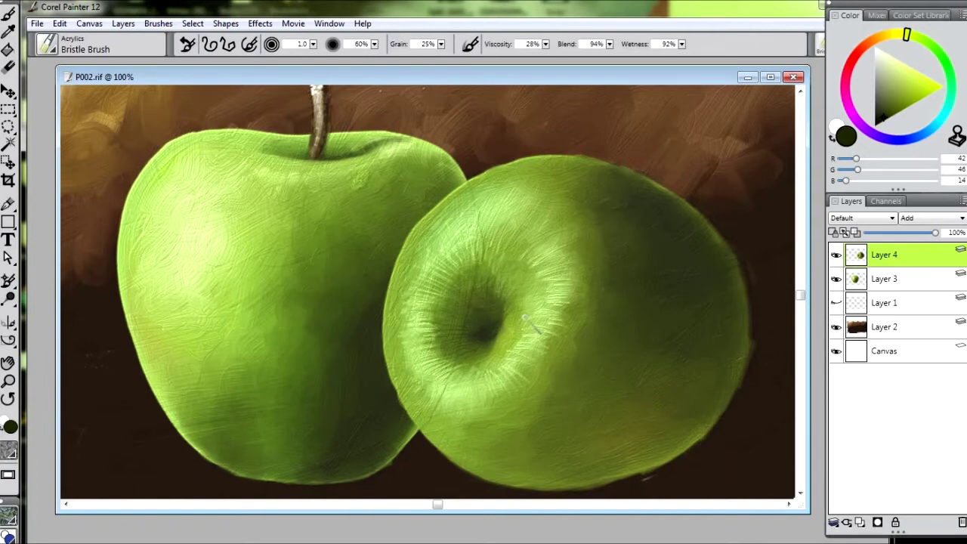
pyautogui.click(888, 34)
pyautogui.click(892, 114)
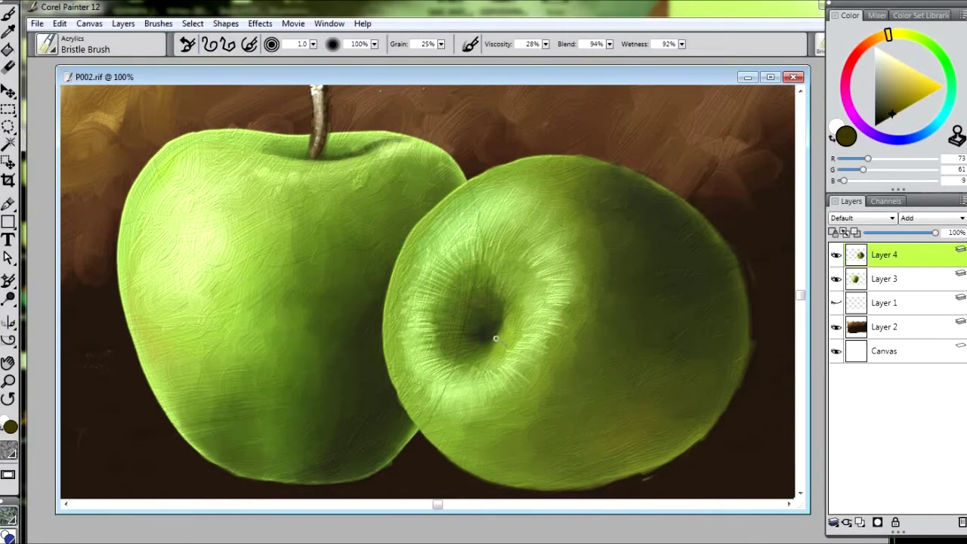
pyautogui.moveTo(471, 364); pyautogui.dragTo(469, 374)
# Paint pale yellowish-white highlights on the rim around the second apple's stem hollow, finishing at brush size 3 and 50% opacity
pyautogui.press(']')
pyautogui.keyDown('alt'); pyautogui.click(487, 375); pyautogui.keyUp('alt')
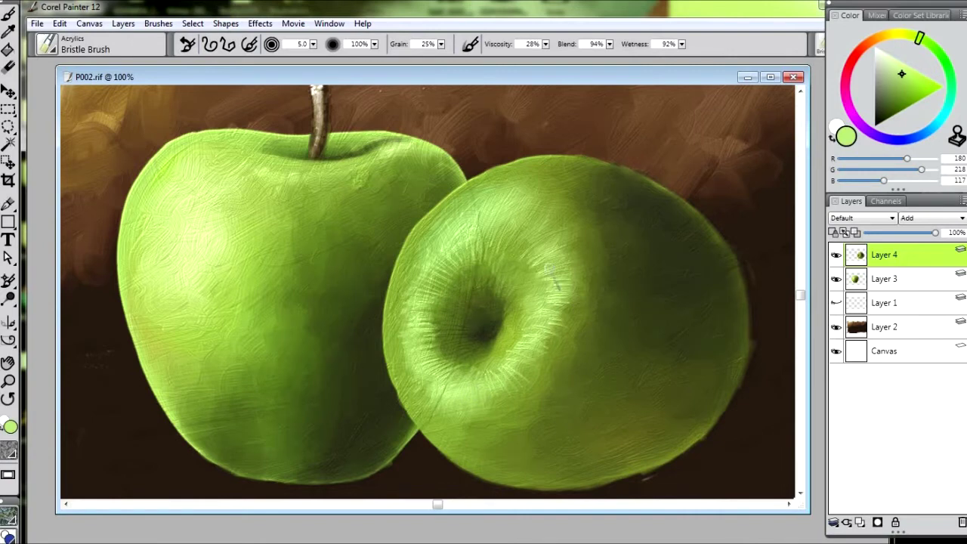
pyautogui.click(885, 56)
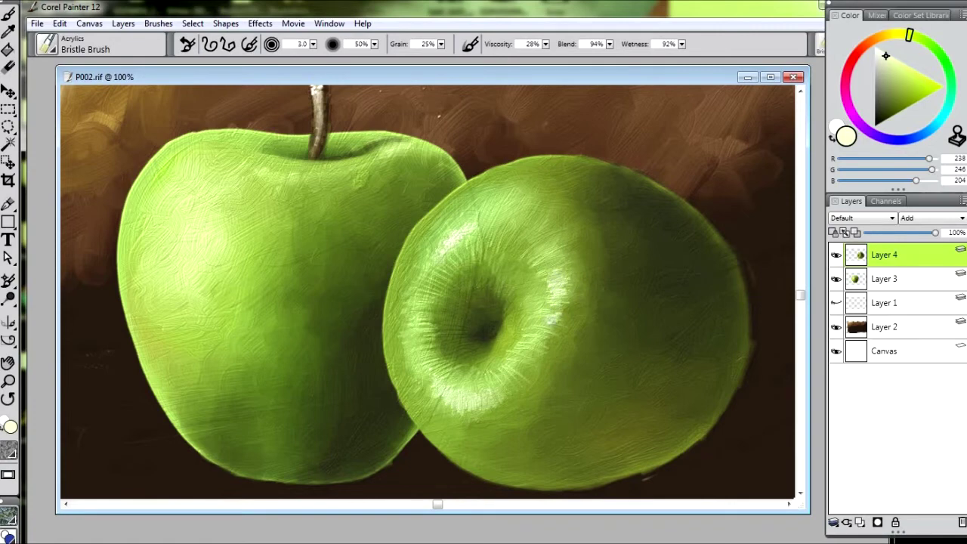
pyautogui.moveTo(538, 349); pyautogui.dragTo(564, 328)
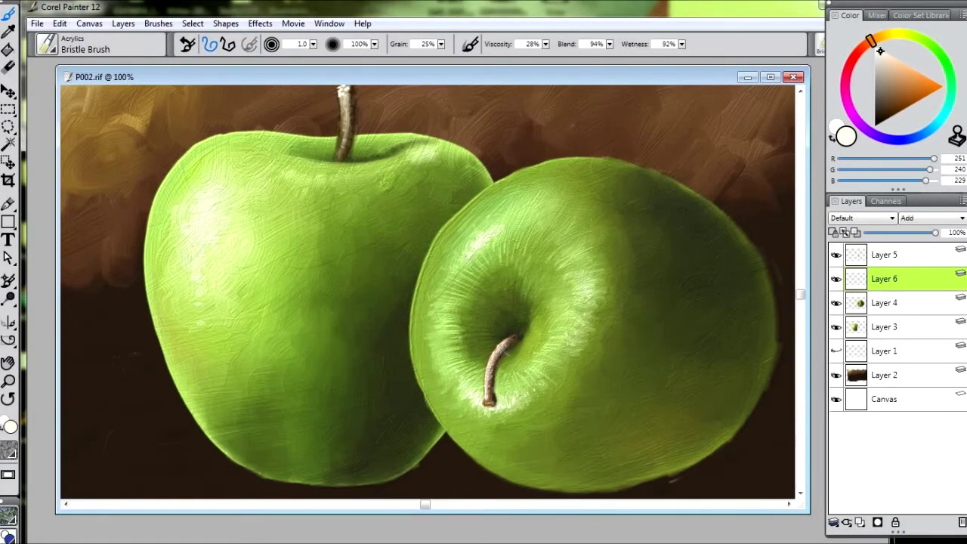
# Try painting the second stem's cast shadow on Layer 6 with sampled dark greens and a lighter olive at size 3
pyautogui.click(880, 255)
pyautogui.click(880, 279)
pyautogui.keyDown('alt'); pyautogui.click(638, 248); pyautogui.keyUp('alt')
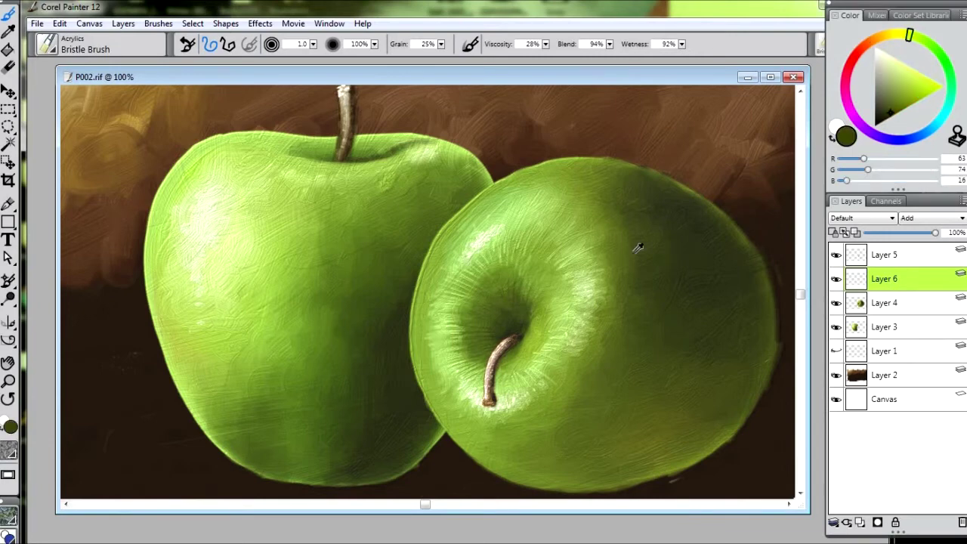
pyautogui.keyDown('alt'); pyautogui.click(517, 341); pyautogui.keyUp('alt')
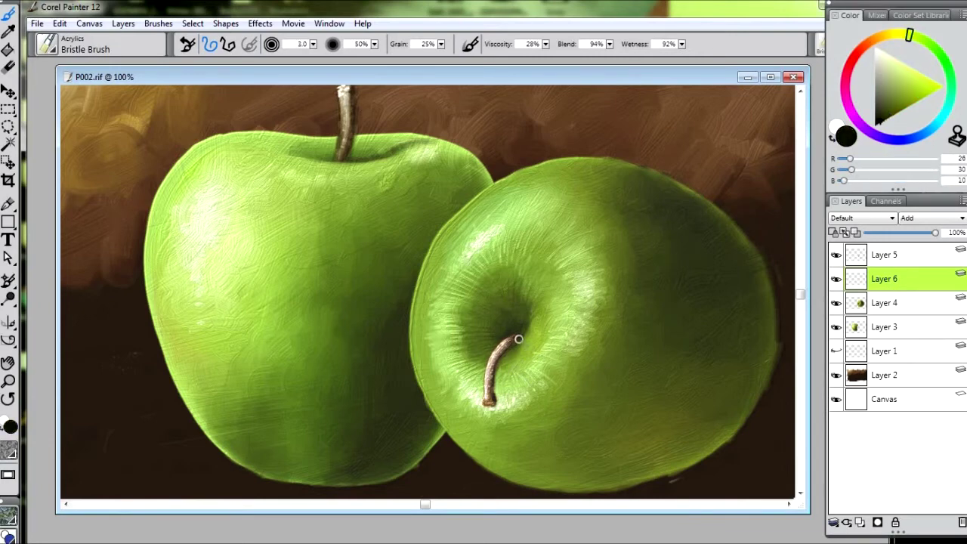
pyautogui.keyDown('alt'); pyautogui.click(534, 336); pyautogui.keyUp('alt')
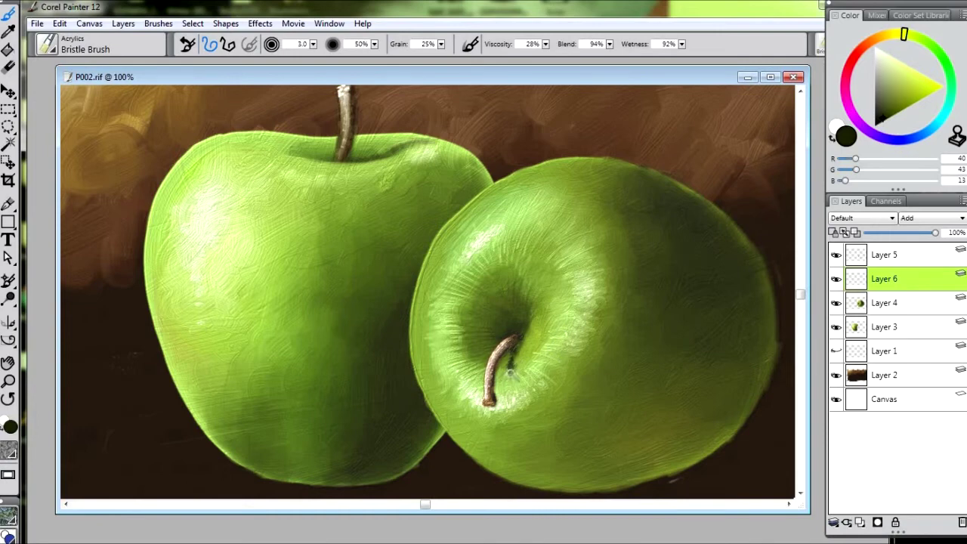
pyautogui.keyDown('alt'); pyautogui.click(520, 354); pyautogui.keyUp('alt')
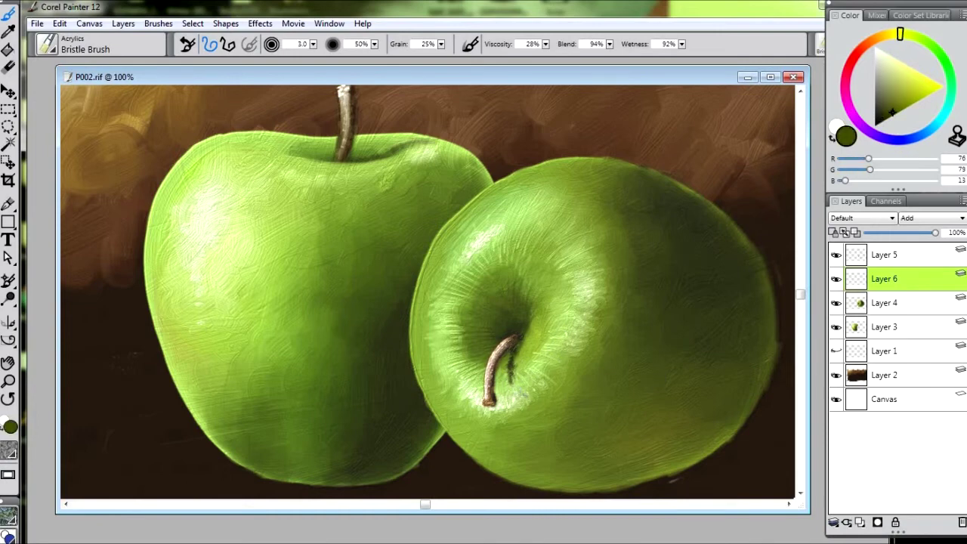
pyautogui.moveTo(896, 115); pyautogui.dragTo(903, 100)
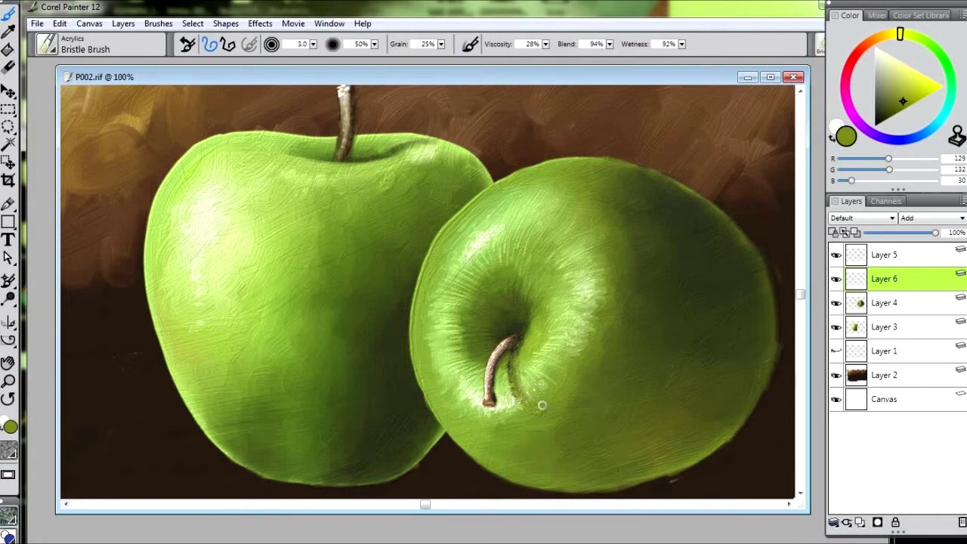
# Compare the second apple with and without the trial stem shadow, and leave Layer 6 hidden
pyautogui.click(835, 278)
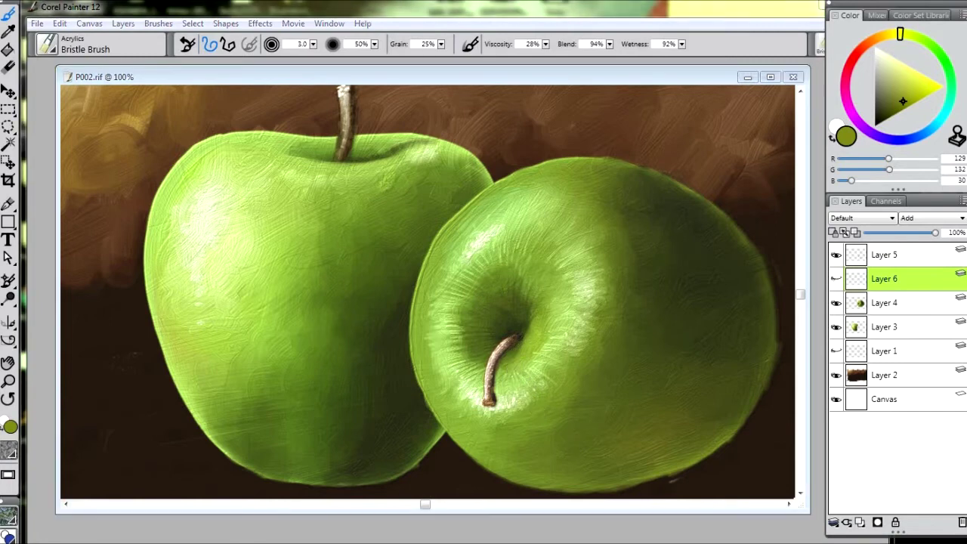
pyautogui.keyDown('alt'); pyautogui.click(378, 388); pyautogui.keyUp('alt')
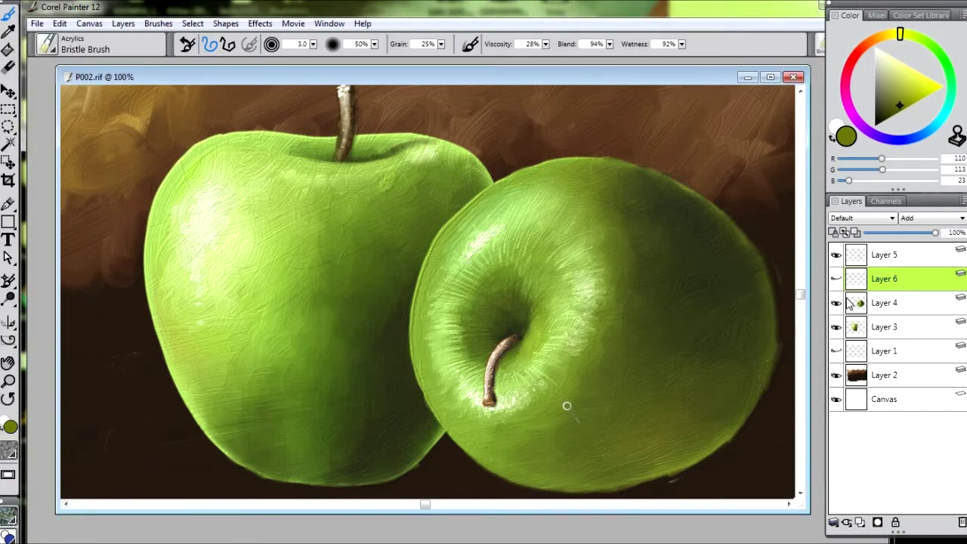
pyautogui.click(835, 279)
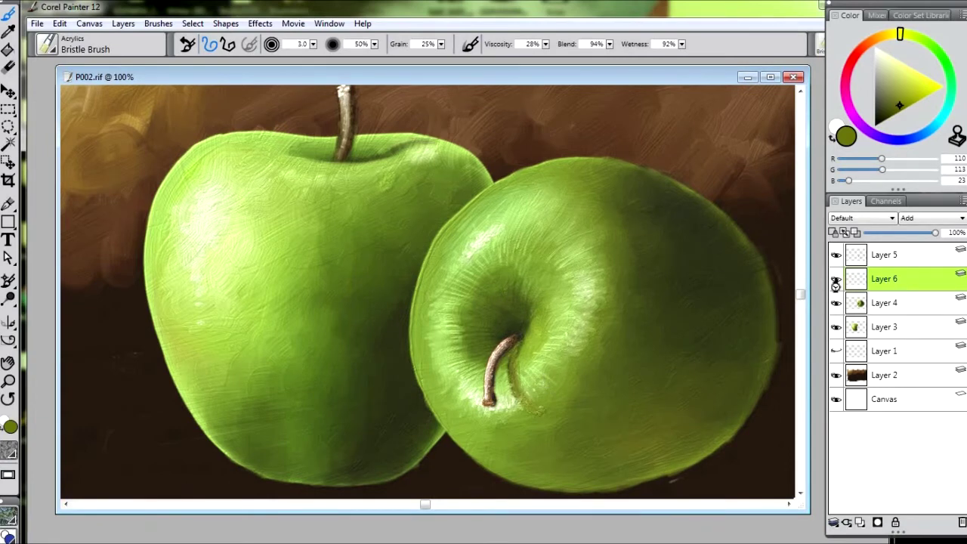
pyautogui.click(835, 279)
# Paint a soft curved stem shadow directly on Layer 4 with sampled dark greens at size 3 and 30% opacity
pyautogui.click(884, 302)
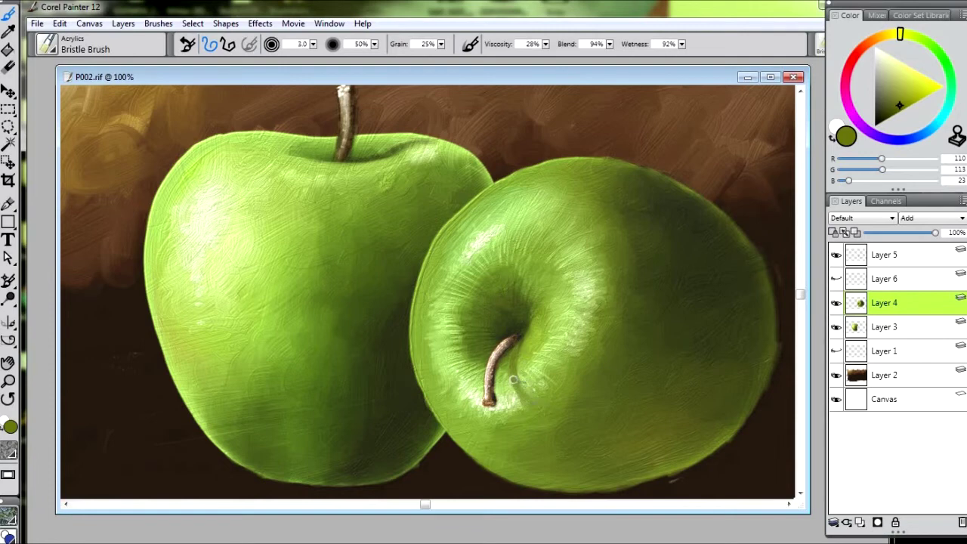
pyautogui.keyDown('alt'); pyautogui.click(514, 351); pyautogui.keyUp('alt')
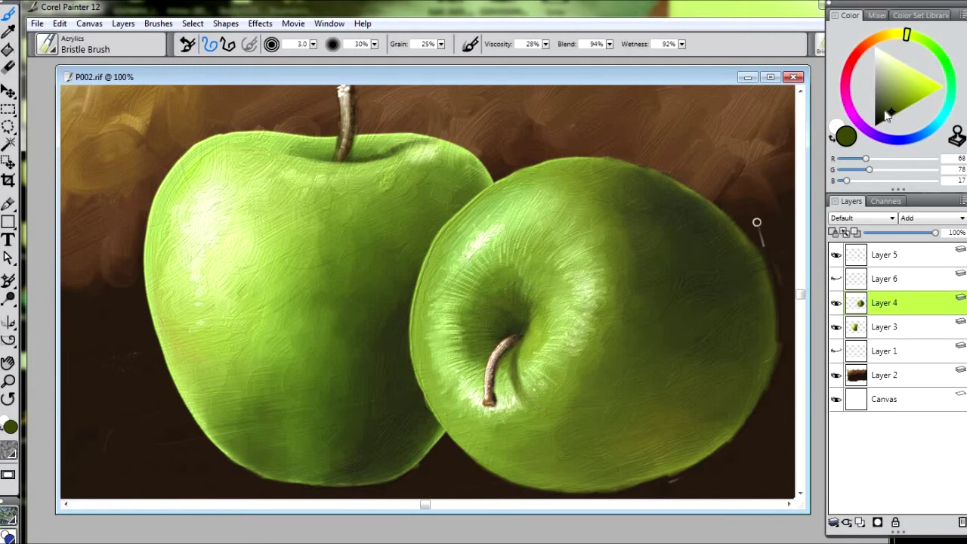
pyautogui.keyDown('alt'); pyautogui.click(517, 342); pyautogui.keyUp('alt')
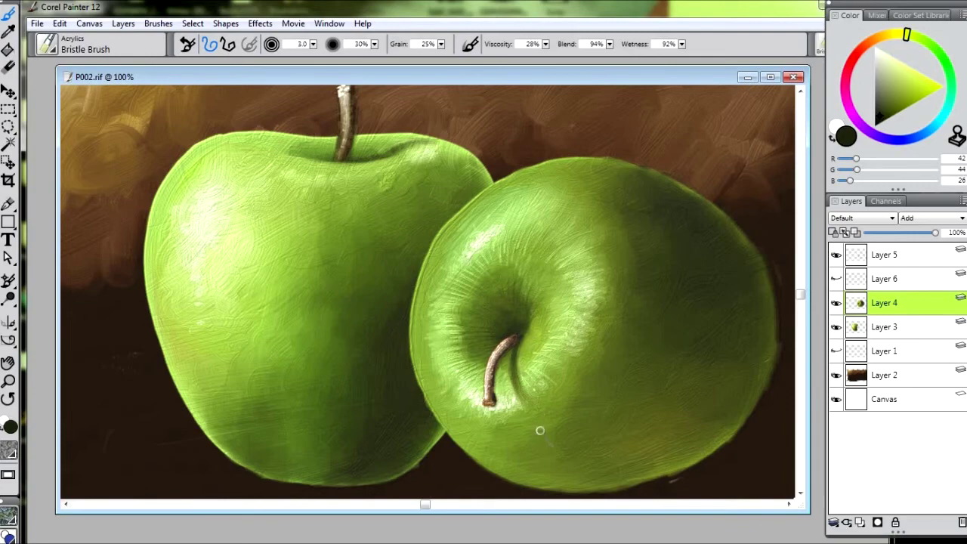
pyautogui.hotkey('ctrl', '-')
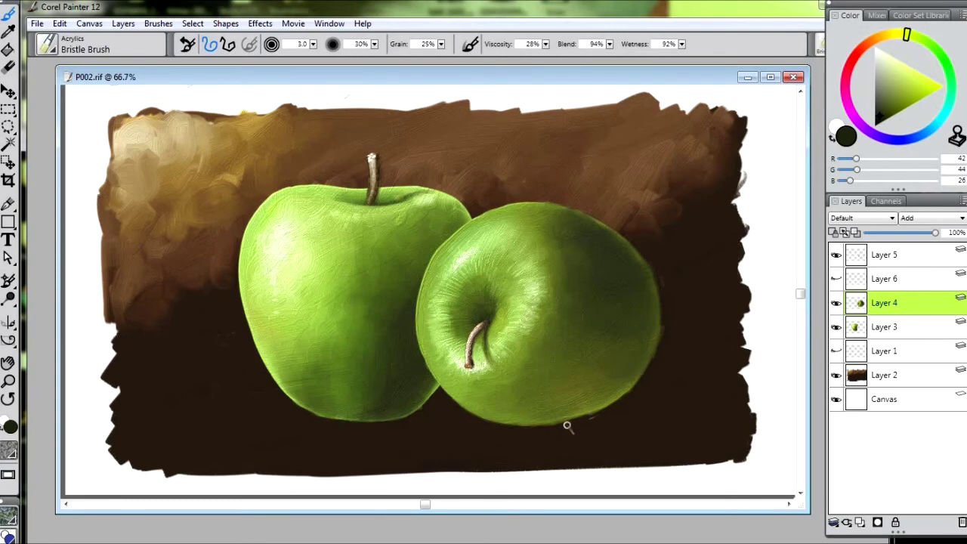
# Delete the hidden Layer 1 and add a new layer directly above Layer 2
pyautogui.click(915, 352)
pyautogui.press('Delete')
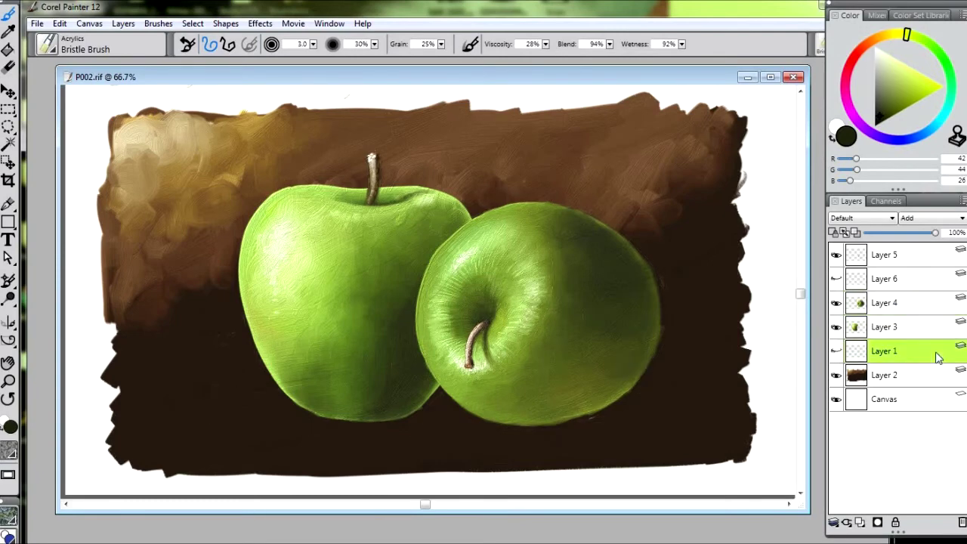
pyautogui.hotkey('ctrl', 'shift', 'n')
# Block in a brown table surface beneath the apples with browns sampled from the background at size 16
pyautogui.press(']')
pyautogui.keyDown('alt'); pyautogui.click(619, 166); pyautogui.keyUp('alt')
pyautogui.moveTo(287, 393)
pyautogui.mouseDown()
pyautogui.moveTo(194, 398)
pyautogui.moveTo(269, 399)
pyautogui.moveTo(114, 389)
pyautogui.moveTo(222, 401)
pyautogui.moveTo(237, 421)
pyautogui.moveTo(334, 425)
pyautogui.moveTo(277, 395)
pyautogui.moveTo(222, 410)
pyautogui.moveTo(341, 425)
pyautogui.moveTo(413, 415)
pyautogui.moveTo(442, 395)
pyautogui.moveTo(460, 416)
pyautogui.moveTo(447, 410)
pyautogui.moveTo(520, 432)
pyautogui.moveTo(613, 421)
pyautogui.moveTo(658, 390)
pyautogui.moveTo(660, 410)
pyautogui.moveTo(702, 419)
pyautogui.moveTo(404, 453)
pyautogui.moveTo(371, 436)
pyautogui.moveTo(141, 447)
pyautogui.mouseUp()
pyautogui.press('super')
pyautogui.keyDown('alt'); pyautogui.click(703, 346); pyautogui.keyUp('alt')
pyautogui.moveTo(708, 435)
pyautogui.mouseDown()
pyautogui.moveTo(725, 363)
pyautogui.moveTo(660, 377)
pyautogui.moveTo(703, 371)
pyautogui.moveTo(666, 359)
pyautogui.moveTo(720, 408)
pyautogui.moveTo(687, 436)
pyautogui.moveTo(623, 453)
pyautogui.moveTo(602, 434)
pyautogui.moveTo(371, 454)
pyautogui.moveTo(97, 446)
pyautogui.moveTo(186, 468)
pyautogui.moveTo(332, 474)
pyautogui.mouseUp()
# Build up the brown table surface across its full width at 60% opacity with more sampled browns
pyautogui.press('6')
pyautogui.moveTo(263, 469)
pyautogui.mouseDown()
pyautogui.moveTo(189, 442)
pyautogui.moveTo(249, 434)
pyautogui.moveTo(189, 427)
pyautogui.moveTo(222, 440)
pyautogui.moveTo(411, 452)
pyautogui.moveTo(100, 438)
pyautogui.moveTo(241, 412)
pyautogui.moveTo(185, 423)
pyautogui.moveTo(161, 441)
pyautogui.moveTo(459, 465)
pyautogui.moveTo(614, 456)
pyautogui.moveTo(343, 472)
pyautogui.moveTo(590, 441)
pyautogui.moveTo(736, 409)
pyautogui.moveTo(747, 362)
pyautogui.moveTo(669, 350)
pyautogui.moveTo(664, 358)
pyautogui.moveTo(678, 342)
pyautogui.moveTo(730, 366)
pyautogui.moveTo(678, 386)
pyautogui.moveTo(719, 359)
pyautogui.moveTo(691, 351)
pyautogui.moveTo(726, 365)
pyautogui.mouseUp()
pyautogui.keyDown('alt'); pyautogui.click(687, 384); pyautogui.keyUp('alt')
pyautogui.keyDown('alt'); pyautogui.click(673, 348); pyautogui.keyUp('alt')
pyautogui.moveTo(641, 377)
pyautogui.mouseDown()
pyautogui.moveTo(555, 429)
pyautogui.moveTo(498, 424)
pyautogui.moveTo(620, 423)
pyautogui.moveTo(612, 418)
pyautogui.moveTo(667, 390)
pyautogui.moveTo(685, 363)
pyautogui.moveTo(682, 396)
pyautogui.moveTo(600, 413)
pyautogui.moveTo(657, 417)
pyautogui.moveTo(559, 425)
pyautogui.moveTo(691, 408)
pyautogui.moveTo(678, 382)
pyautogui.moveTo(664, 381)
pyautogui.moveTo(688, 367)
pyautogui.moveTo(616, 411)
pyautogui.moveTo(734, 417)
pyautogui.moveTo(674, 353)
pyautogui.moveTo(645, 430)
pyautogui.moveTo(610, 414)
pyautogui.moveTo(631, 434)
pyautogui.moveTo(476, 432)
pyautogui.moveTo(438, 395)
pyautogui.moveTo(438, 410)
pyautogui.moveTo(524, 416)
pyautogui.moveTo(357, 421)
pyautogui.moveTo(490, 418)
pyautogui.moveTo(547, 435)
pyautogui.moveTo(331, 420)
pyautogui.moveTo(327, 405)
pyautogui.moveTo(399, 424)
pyautogui.moveTo(297, 408)
pyautogui.moveTo(364, 409)
pyautogui.moveTo(311, 421)
pyautogui.moveTo(371, 425)
pyautogui.moveTo(490, 415)
pyautogui.moveTo(409, 435)
pyautogui.moveTo(290, 430)
pyautogui.moveTo(268, 416)
pyautogui.mouseUp()
# Paint a lighter tan patch of light on the table's left side with sampled browns
pyautogui.keyDown('alt'); pyautogui.click(263, 418); pyautogui.keyUp('alt')
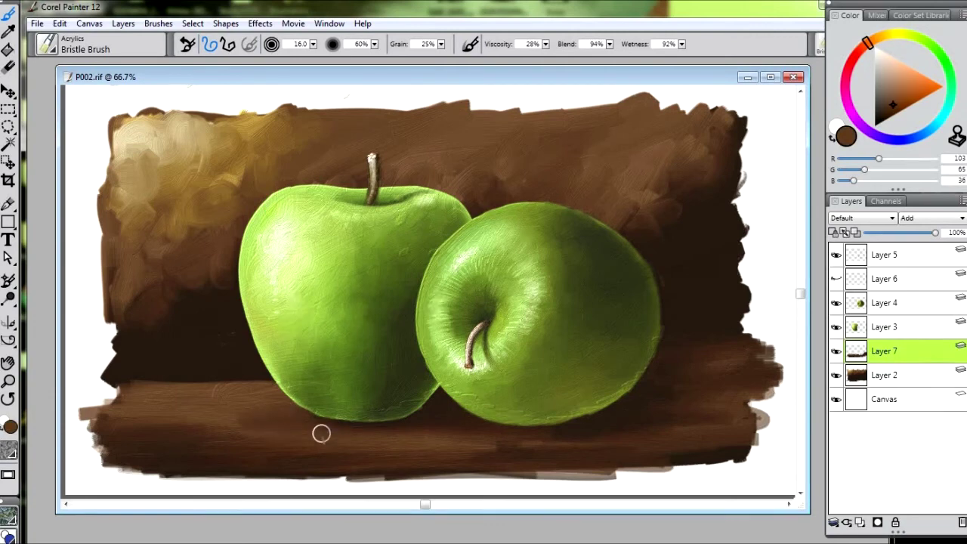
pyautogui.moveTo(138, 428)
pyautogui.mouseDown()
pyautogui.moveTo(169, 421)
pyautogui.moveTo(182, 450)
pyautogui.mouseUp()
pyautogui.keyDown('alt'); pyautogui.click(175, 417); pyautogui.keyUp('alt')
pyautogui.moveTo(175, 416)
pyautogui.mouseDown()
pyautogui.moveTo(146, 401)
pyautogui.moveTo(188, 436)
pyautogui.moveTo(181, 444)
pyautogui.moveTo(166, 419)
pyautogui.moveTo(244, 395)
pyautogui.moveTo(229, 427)
pyautogui.moveTo(206, 419)
pyautogui.moveTo(227, 403)
pyautogui.moveTo(155, 443)
pyautogui.moveTo(209, 443)
pyautogui.moveTo(166, 388)
pyautogui.moveTo(259, 420)
pyautogui.moveTo(205, 433)
pyautogui.moveTo(129, 416)
pyautogui.moveTo(217, 431)
pyautogui.mouseUp()
# Paint the apples' cast shadows on the table with a sampled dark brown and near-black
pyautogui.keyDown('alt'); pyautogui.click(222, 365); pyautogui.keyUp('alt')
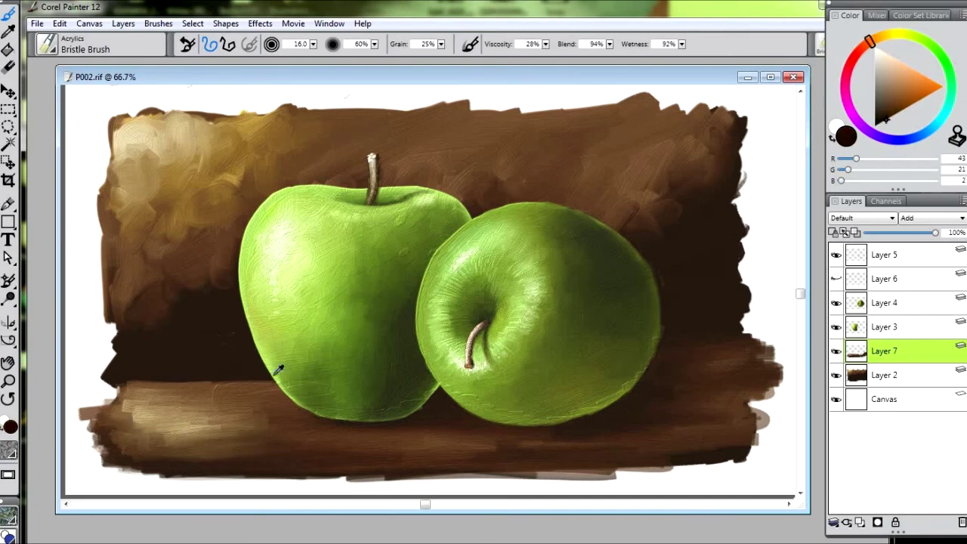
pyautogui.moveTo(466, 421)
pyautogui.mouseDown()
pyautogui.moveTo(648, 431)
pyautogui.moveTo(659, 405)
pyautogui.moveTo(678, 408)
pyautogui.moveTo(706, 435)
pyautogui.moveTo(461, 440)
pyautogui.moveTo(599, 445)
pyautogui.mouseUp()
pyautogui.click(876, 123)
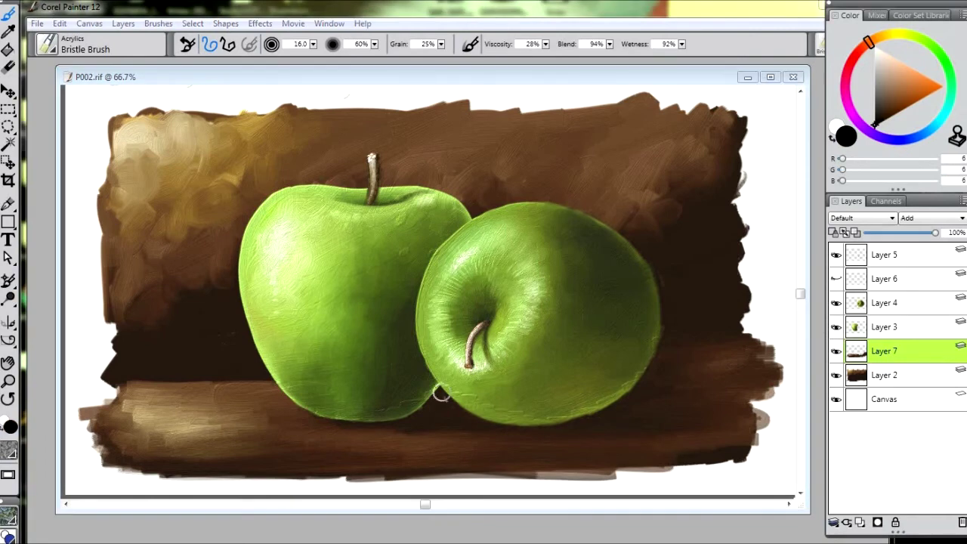
pyautogui.moveTo(443, 391)
pyautogui.mouseDown()
pyautogui.moveTo(440, 410)
pyautogui.moveTo(378, 420)
pyautogui.moveTo(487, 411)
pyautogui.mouseUp()
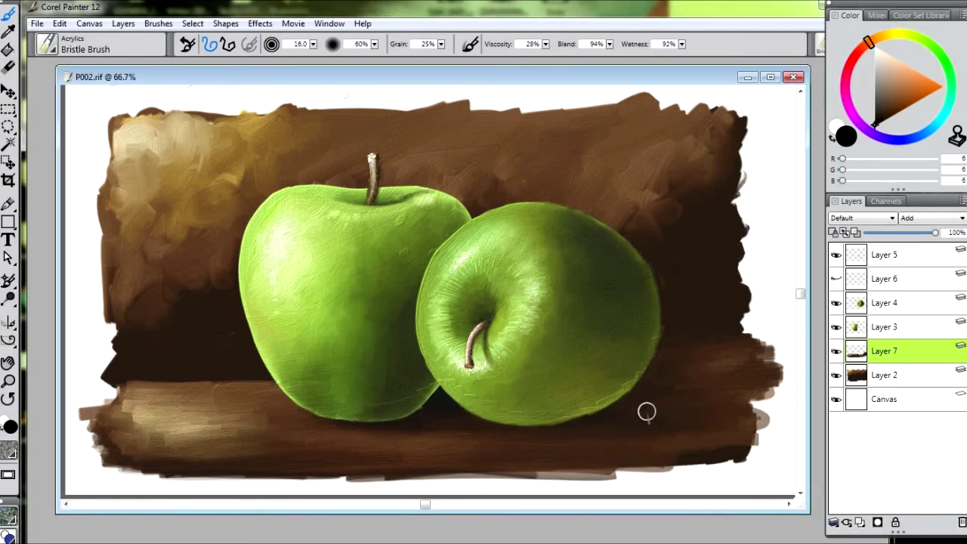
pyautogui.moveTo(561, 374)
pyautogui.mouseDown()
pyautogui.moveTo(650, 431)
pyautogui.moveTo(589, 410)
pyautogui.moveTo(575, 420)
pyautogui.moveTo(639, 394)
pyautogui.moveTo(648, 376)
pyautogui.moveTo(670, 399)
pyautogui.moveTo(634, 401)
pyautogui.moveTo(702, 425)
pyautogui.mouseUp()
# Paint warm brown streaks on the table's right side and front edge with colors sampled from the background
pyautogui.keyDown('alt'); pyautogui.click(309, 148); pyautogui.keyUp('alt')
pyautogui.moveTo(622, 444)
pyautogui.mouseDown()
pyautogui.moveTo(694, 455)
pyautogui.moveTo(619, 461)
pyautogui.moveTo(717, 463)
pyautogui.mouseUp()
pyautogui.keyDown('alt'); pyautogui.click(240, 155); pyautogui.keyUp('alt')
pyautogui.moveTo(654, 370)
pyautogui.mouseDown()
pyautogui.moveTo(779, 367)
pyautogui.moveTo(649, 373)
pyautogui.moveTo(834, 377)
pyautogui.mouseUp()
pyautogui.moveTo(682, 377)
pyautogui.mouseDown()
pyautogui.moveTo(675, 370)
pyautogui.moveTo(781, 376)
pyautogui.moveTo(753, 381)
pyautogui.moveTo(757, 395)
pyautogui.moveTo(637, 384)
pyautogui.moveTo(638, 375)
pyautogui.moveTo(763, 395)
pyautogui.mouseUp()
# Deepen the shadow beside the second apple with sampled near-black and erase the table's overhanging right end at size 13
pyautogui.keyDown('alt'); pyautogui.click(623, 404); pyautogui.keyUp('alt')
pyautogui.moveTo(695, 381)
pyautogui.mouseDown()
pyautogui.moveTo(627, 373)
pyautogui.moveTo(645, 410)
pyautogui.moveTo(613, 462)
pyautogui.mouseUp()
pyautogui.press('n')
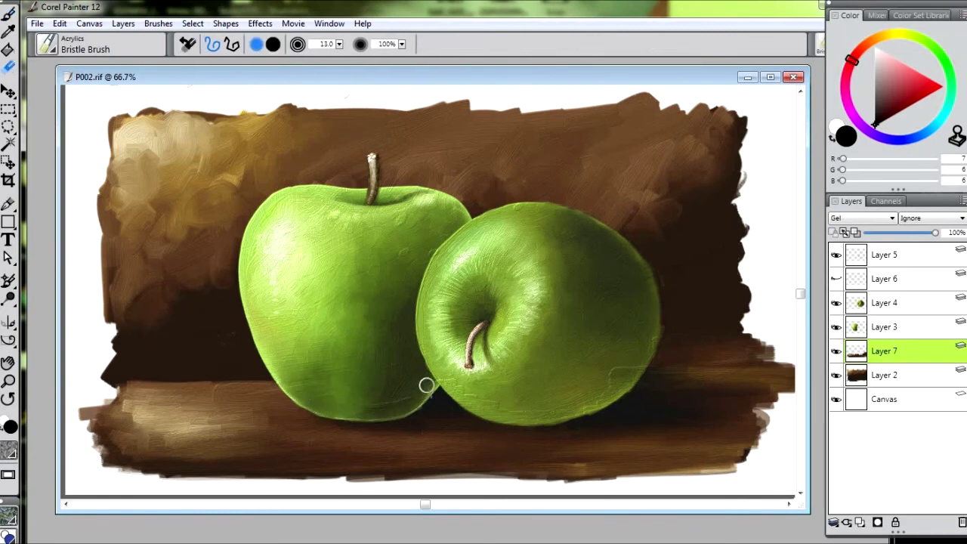
pyautogui.moveTo(557, 415)
pyautogui.mouseDown()
pyautogui.moveTo(634, 367)
pyautogui.moveTo(621, 386)
pyautogui.moveTo(559, 416)
pyautogui.mouseUp()
# Shade the second apple's lower-right edge on Layer 4 with sampled dark green and clean its lower outline with the Eraser
pyautogui.click(906, 303)
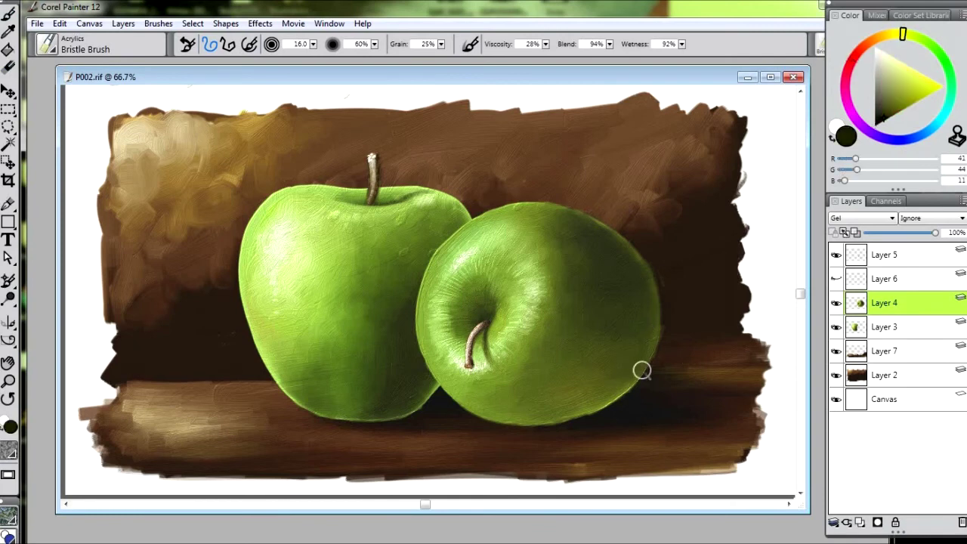
pyautogui.keyDown('alt'); pyautogui.click(638, 374); pyautogui.keyUp('alt')
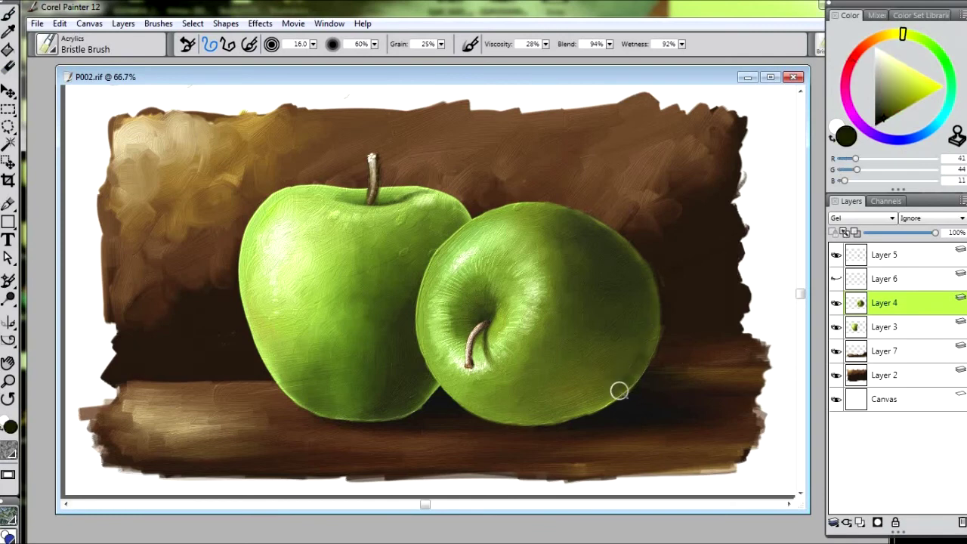
pyautogui.moveTo(594, 407)
pyautogui.mouseDown()
pyautogui.moveTo(630, 379)
pyautogui.moveTo(601, 393)
pyautogui.moveTo(623, 353)
pyautogui.moveTo(615, 340)
pyautogui.moveTo(611, 367)
pyautogui.moveTo(569, 409)
pyautogui.moveTo(602, 345)
pyautogui.moveTo(547, 416)
pyautogui.moveTo(508, 408)
pyautogui.moveTo(534, 420)
pyautogui.moveTo(525, 417)
pyautogui.moveTo(590, 407)
pyautogui.moveTo(551, 417)
pyautogui.moveTo(578, 395)
pyautogui.moveTo(493, 412)
pyautogui.moveTo(533, 402)
pyautogui.moveTo(529, 415)
pyautogui.moveTo(472, 406)
pyautogui.moveTo(457, 390)
pyautogui.moveTo(554, 386)
pyautogui.mouseUp()
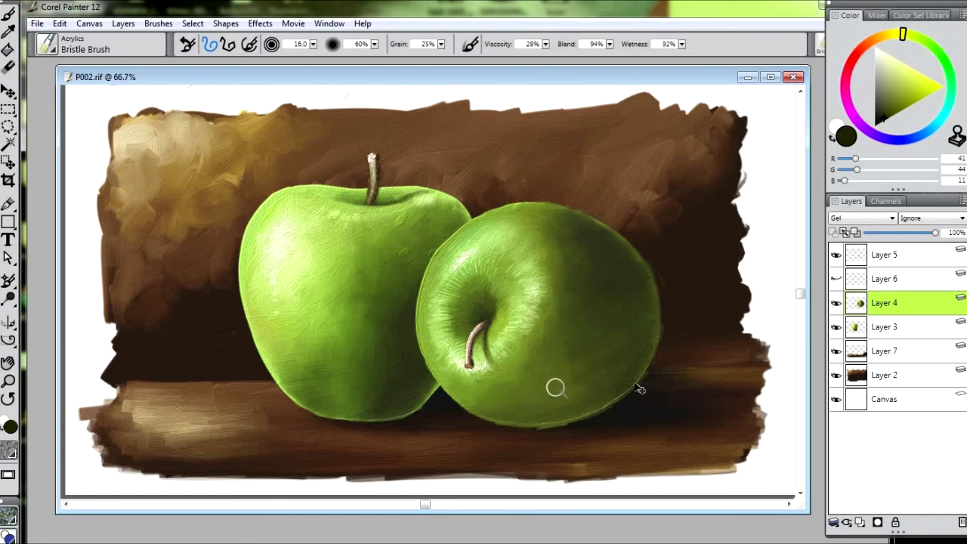
pyautogui.press('n')
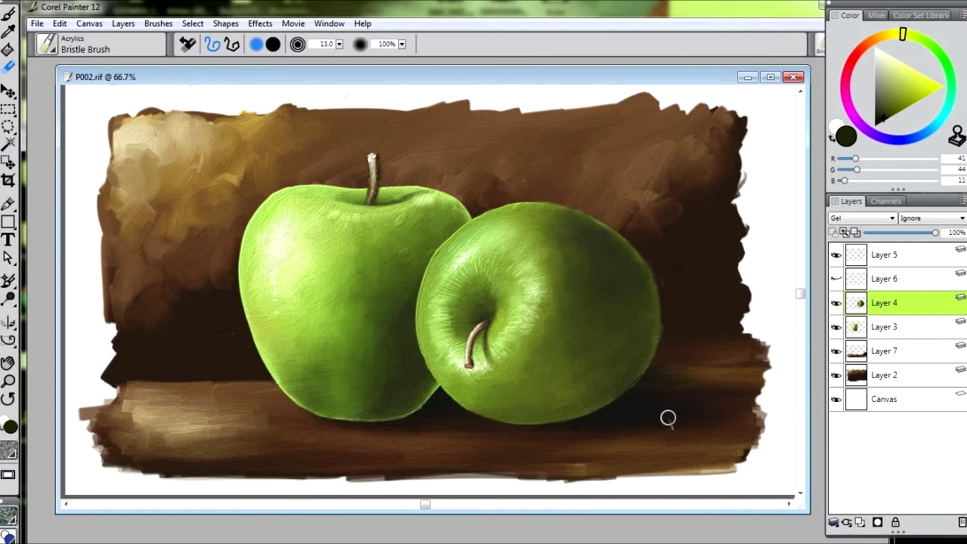
# Darken the contact shadow under the second apple on Layer 7 with sampled dark brown and black
pyautogui.click(913, 356)
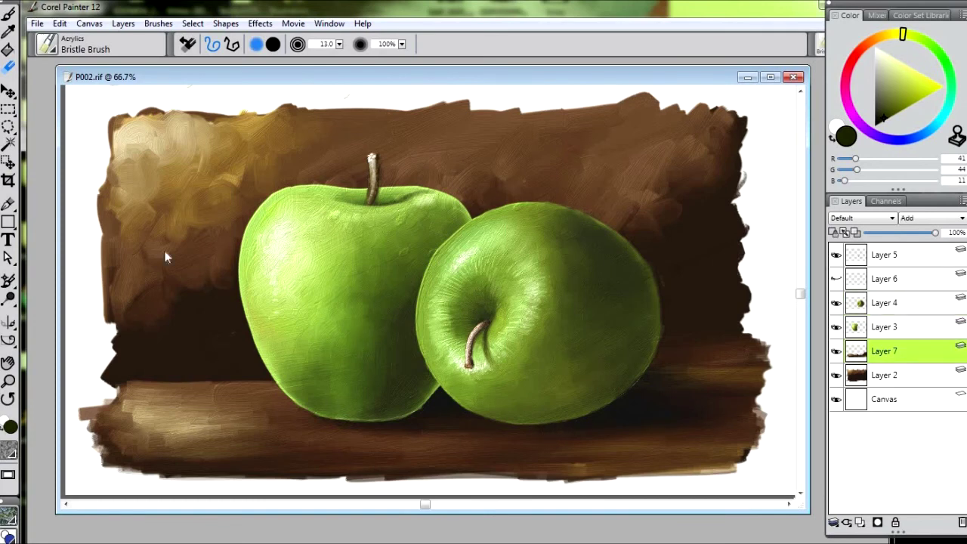
pyautogui.press('b')
pyautogui.keyDown('alt'); pyautogui.click(125, 376); pyautogui.keyUp('alt')
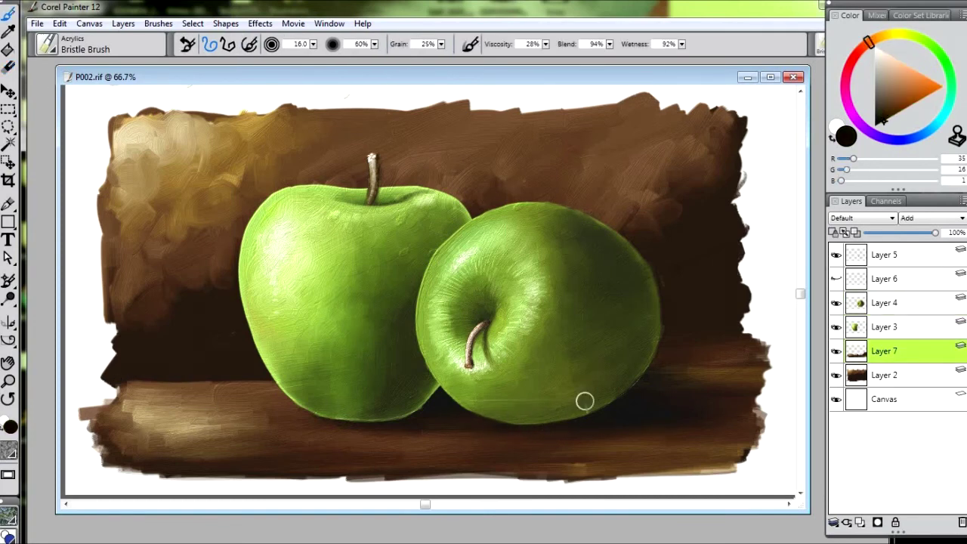
pyautogui.keyDown('alt'); pyautogui.click(651, 399); pyautogui.keyUp('alt')
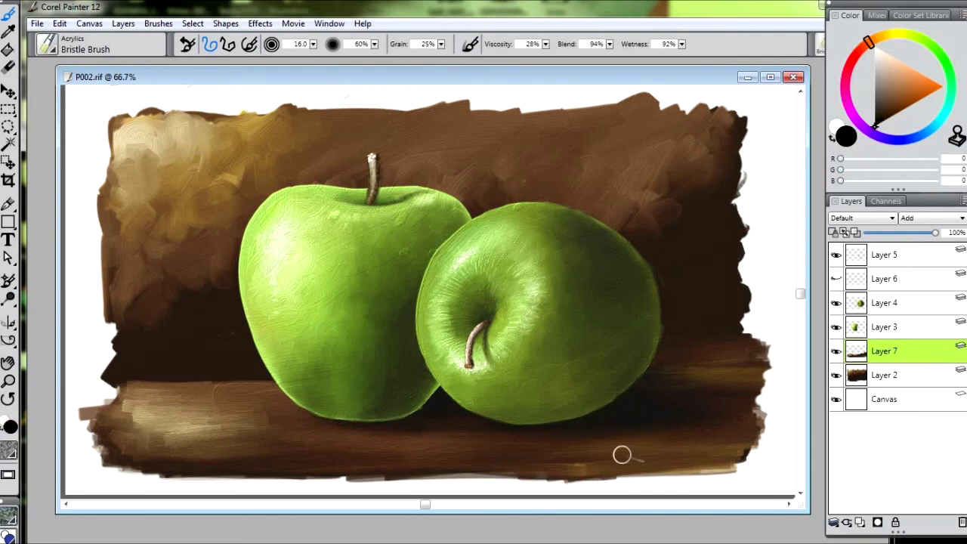
# Shade the first apple's lower edge on Layer 3 with a sampled dark green at size 7
pyautogui.hotkey('ctrl', '+')
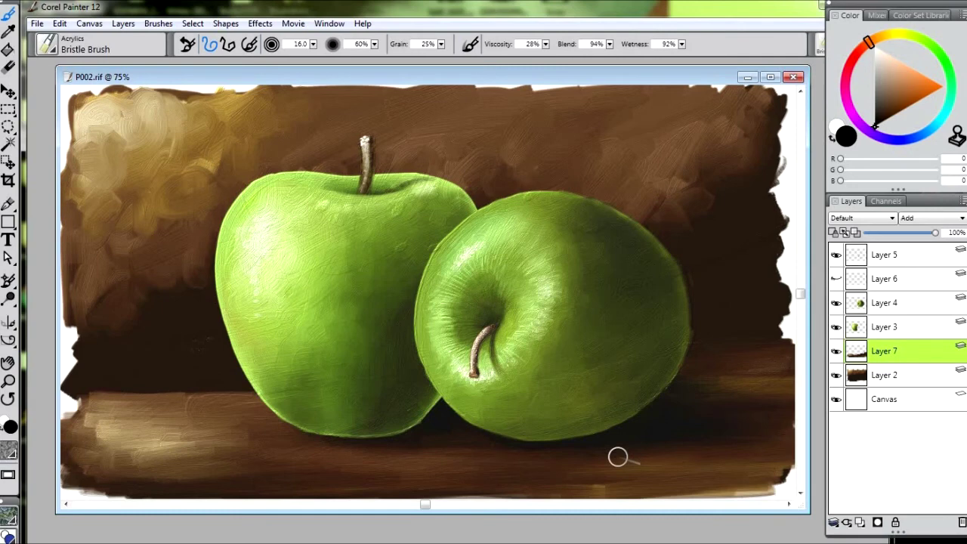
pyautogui.click(914, 325)
pyautogui.keyDown('alt'); pyautogui.click(432, 398); pyautogui.keyUp('alt')
pyautogui.press('[')
pyautogui.press('[')
pyautogui.press('[')
pyautogui.press('[')
pyautogui.press('[')
pyautogui.press('[')
pyautogui.press('[')
pyautogui.press('[')
pyautogui.press('[')
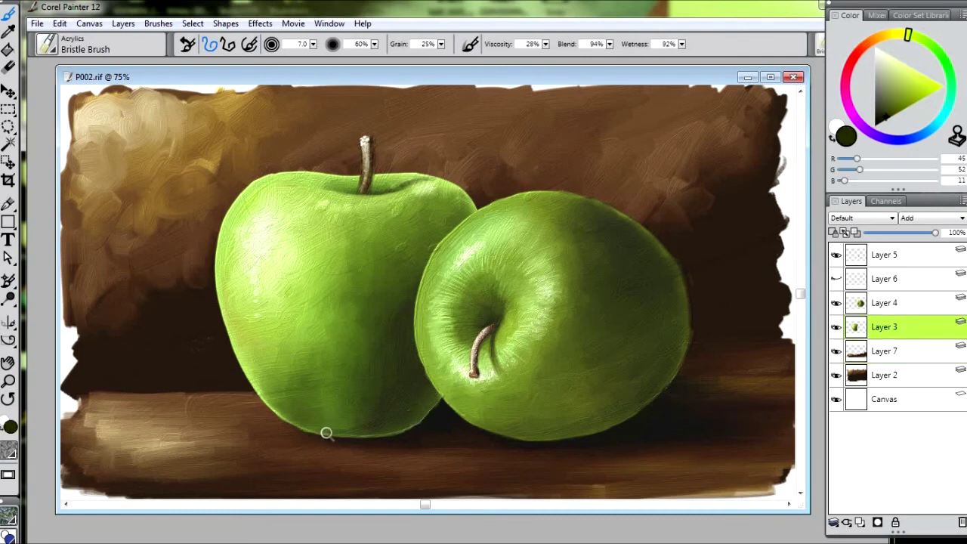
# Refine the shadow under the first apple on Layer 7 with sampled near-black and brown
pyautogui.click(896, 356)
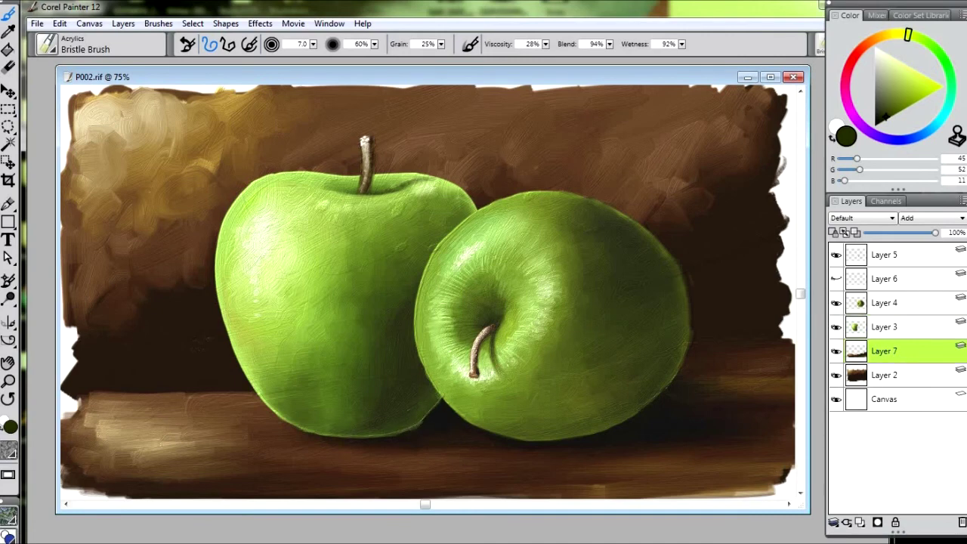
pyautogui.keyDown('alt'); pyautogui.click(445, 411); pyautogui.keyUp('alt')
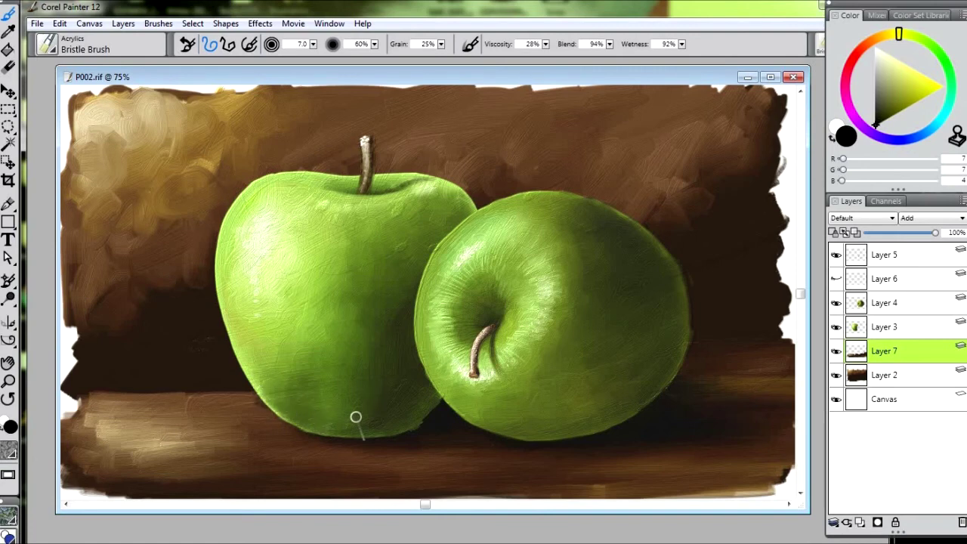
pyautogui.keyDown('alt'); pyautogui.click(261, 408); pyautogui.keyUp('alt')
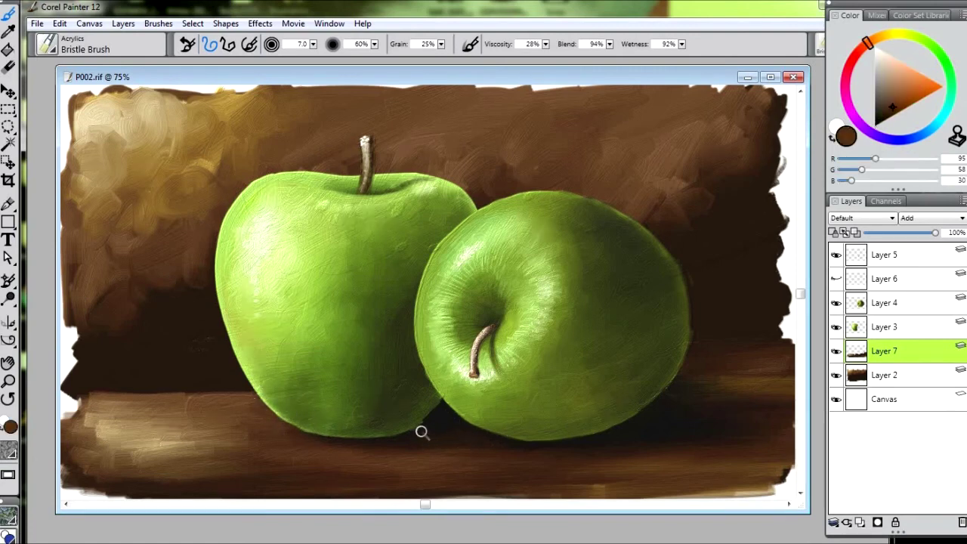
# Clean up the first apple's lower edge on Layer 3 with the Eraser at size 8
pyautogui.press('n')
pyautogui.hotkey('alt', ']')
pyautogui.press('[')
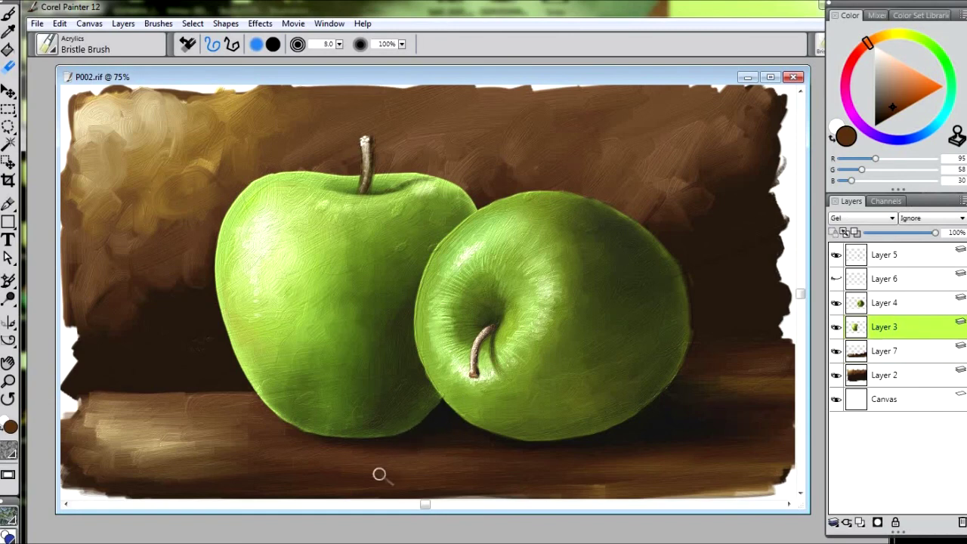
# Paint white highlights at 100% opacity on the first apple on Layer 3 and at size 5 on the second apple on Layer 4
pyautogui.press('b')
pyautogui.moveTo(890, 68); pyautogui.dragTo(870, 42)
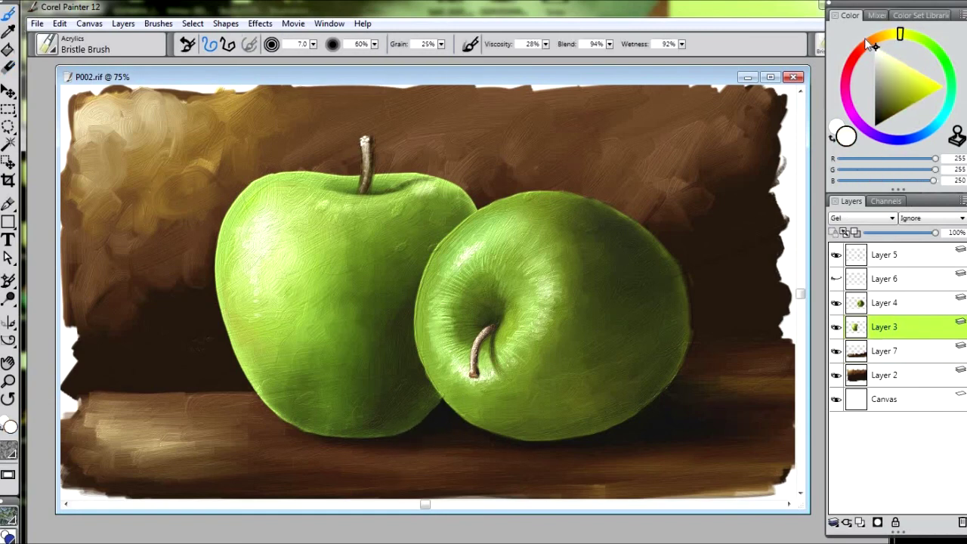
pyautogui.press('0')
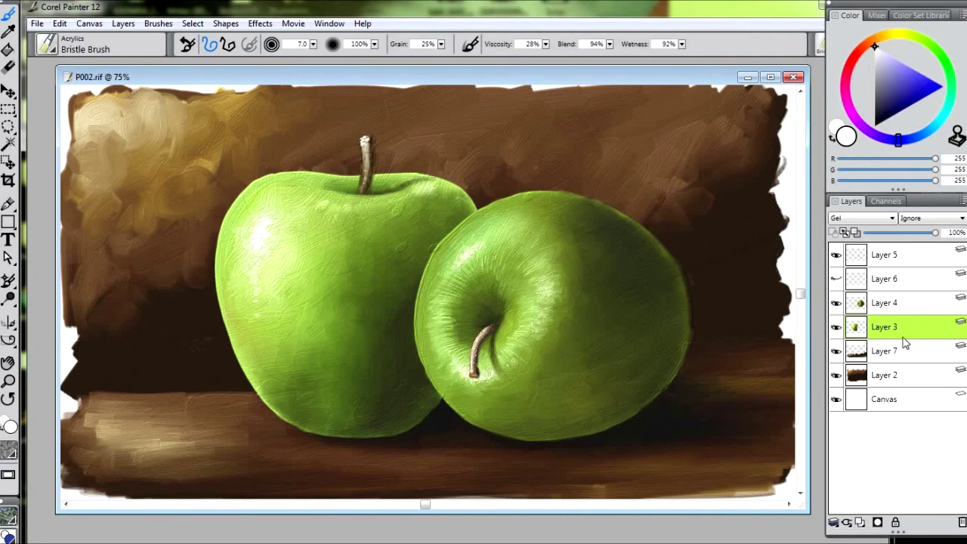
pyautogui.click(901, 303)
pyautogui.press('[')
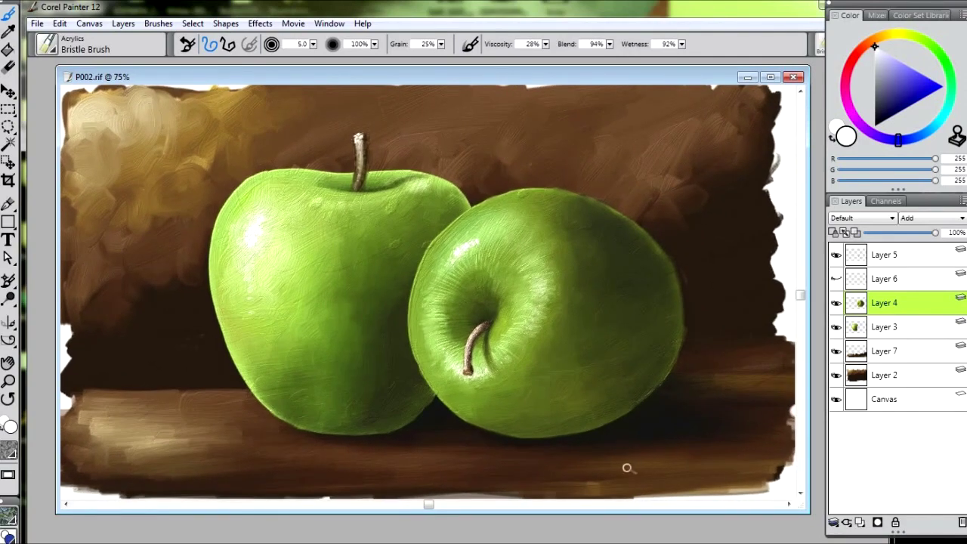
pyautogui.moveTo(583, 469); pyautogui.dragTo(635, 442)
pyautogui.hotkey('ctrl', 'z')
pyautogui.moveTo(576, 466)
pyautogui.mouseDown()
pyautogui.moveTo(638, 426)
pyautogui.moveTo(609, 458)
pyautogui.mouseUp()
pyautogui.hotkey('ctrl', 'z')
pyautogui.press(']')
pyautogui.hotkey('ctrl', 'z')
# Sign the painting in white at size 2 below the second apple and write the date 08-09-2019 under the signature
pyautogui.moveTo(623, 446)
pyautogui.mouseDown()
pyautogui.moveTo(617, 457)
pyautogui.moveTo(642, 446)
pyautogui.mouseUp()
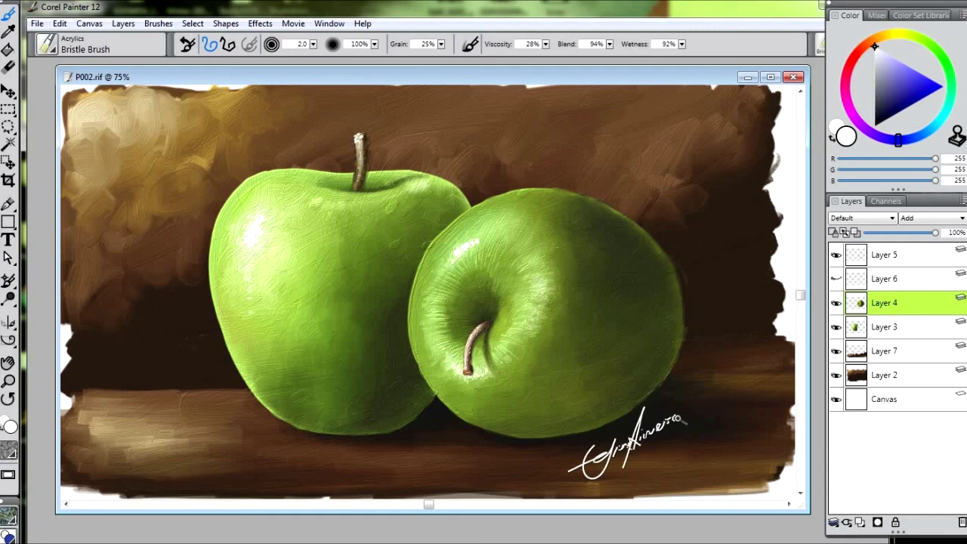
pyautogui.moveTo(679, 424); pyautogui.dragTo(708, 373)
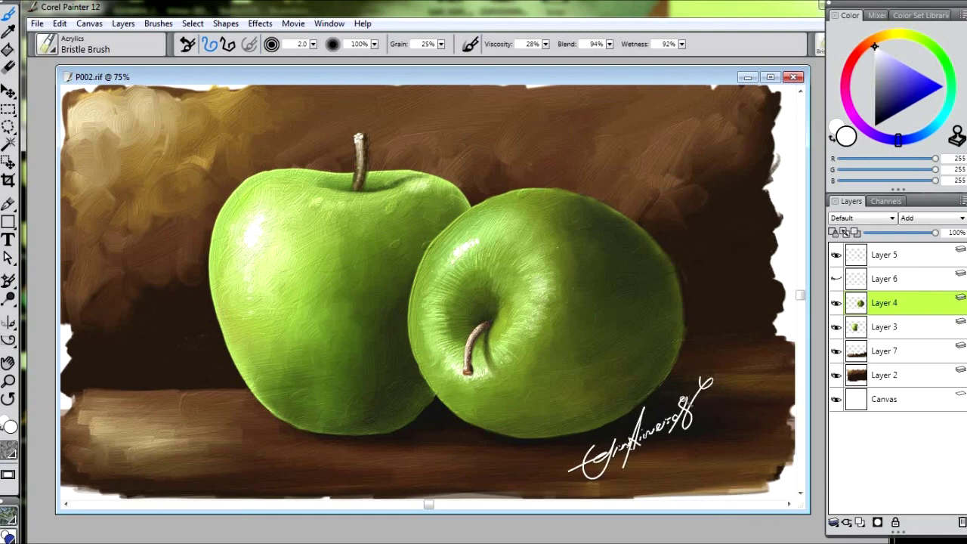
pyautogui.moveTo(657, 454); pyautogui.dragTo(668, 445)
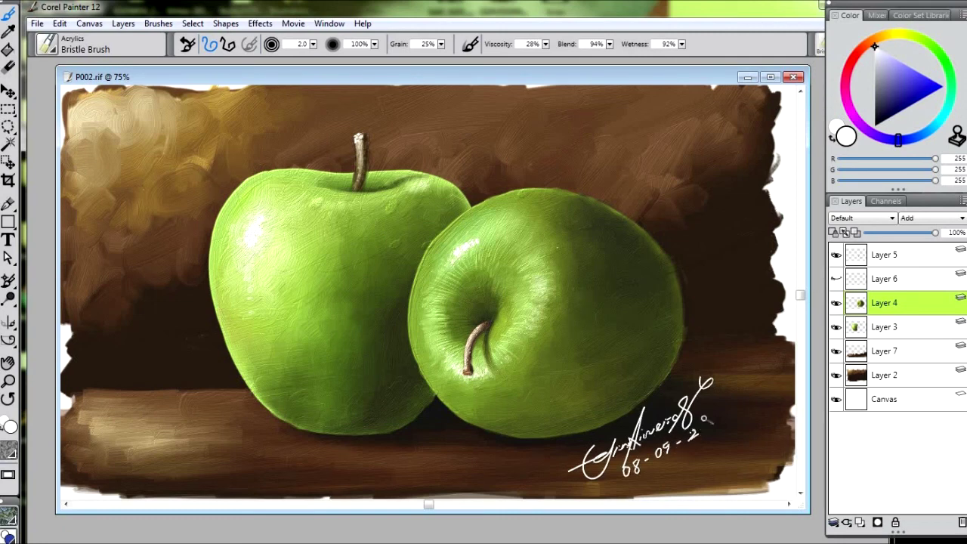
pyautogui.hotkey('ctrl', '-')
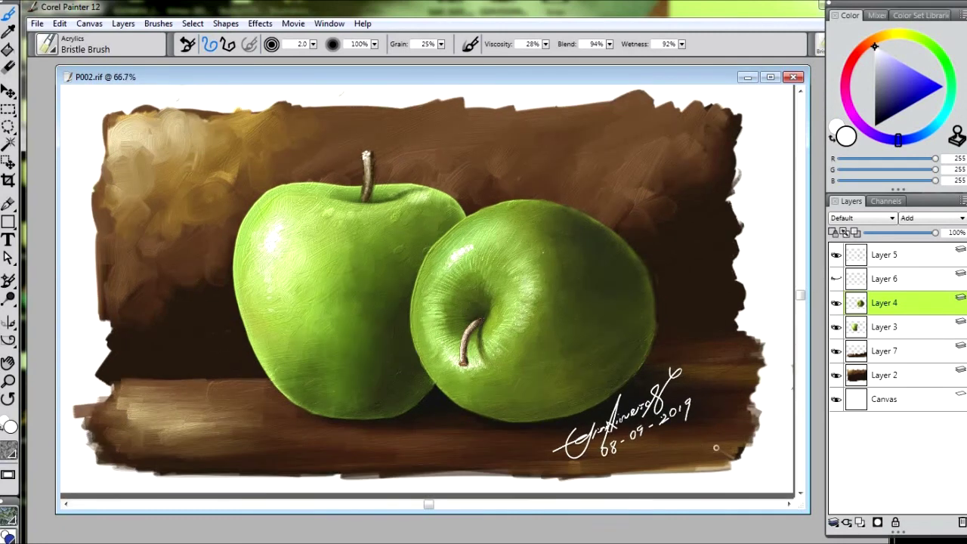
pyautogui.press('n')
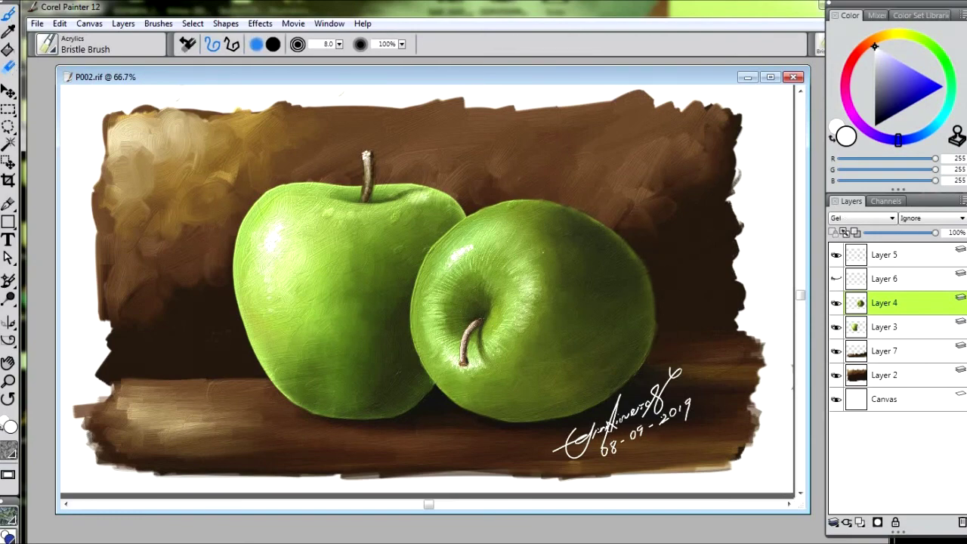
pyautogui.click(8, 13)
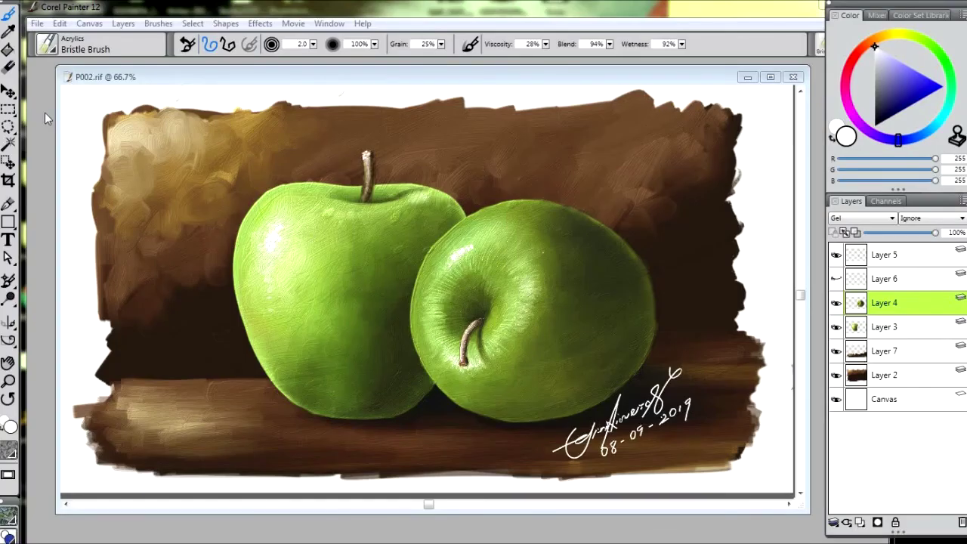